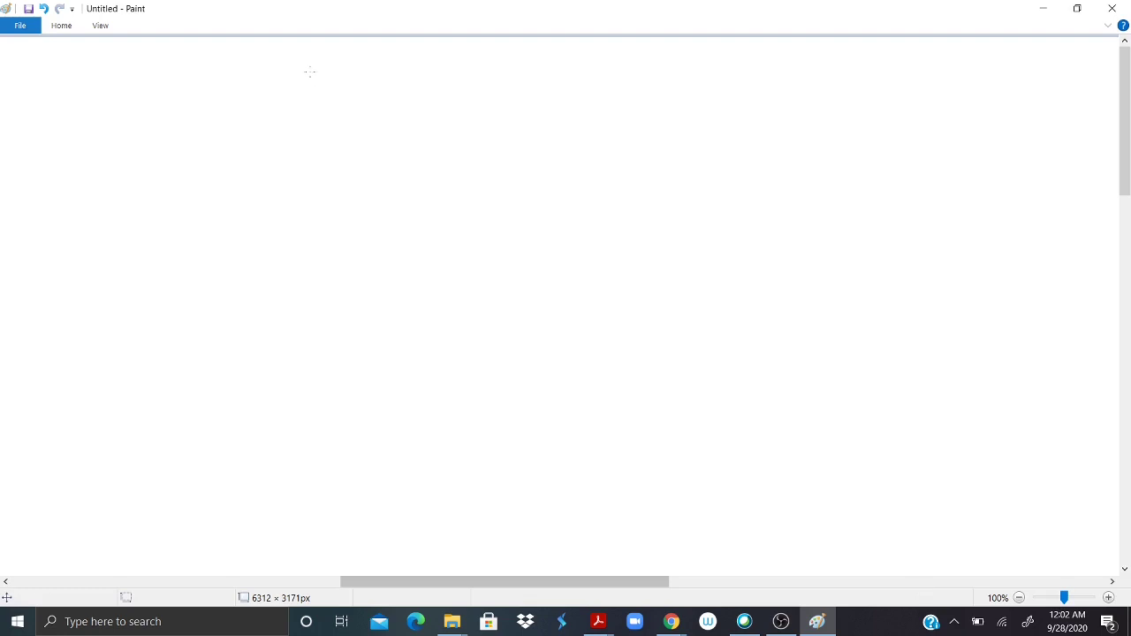
- Draw the × and * multiplication signs and write 'Product.' beneath them
mouse_move(315, 64)
mouse_down()
mouse_move(336, 79)
mouse_move(309, 84)
mouse_up()
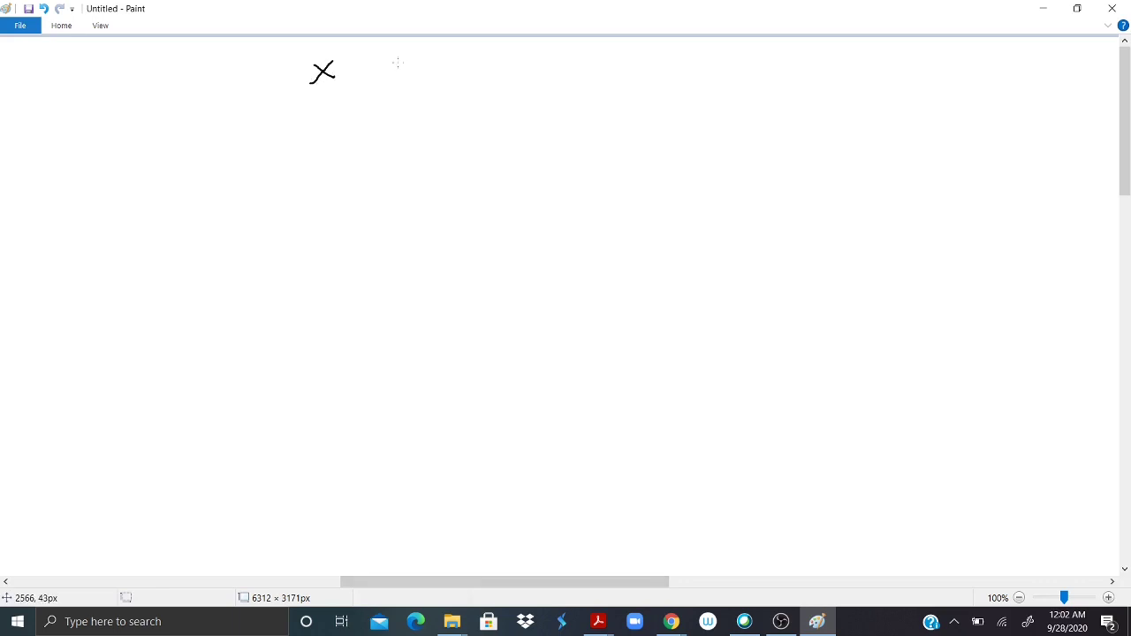
mouse_move(398, 59)
mouse_down()
mouse_move(423, 80)
mouse_move(391, 84)
mouse_up()
mouse_move(406, 55)
mouse_down()
mouse_move(408, 85)
mouse_move(430, 68)
mouse_move(489, 68)
mouse_up()
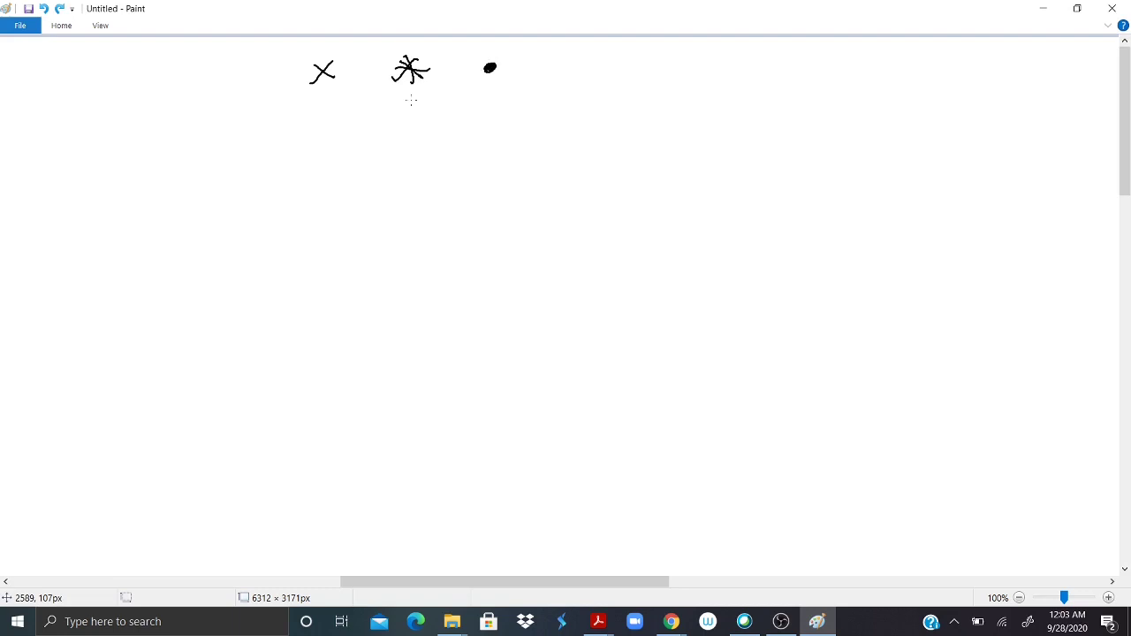
drag(138, 123, 140, 156)
drag(135, 116, 270, 152)
drag(257, 137, 274, 134)
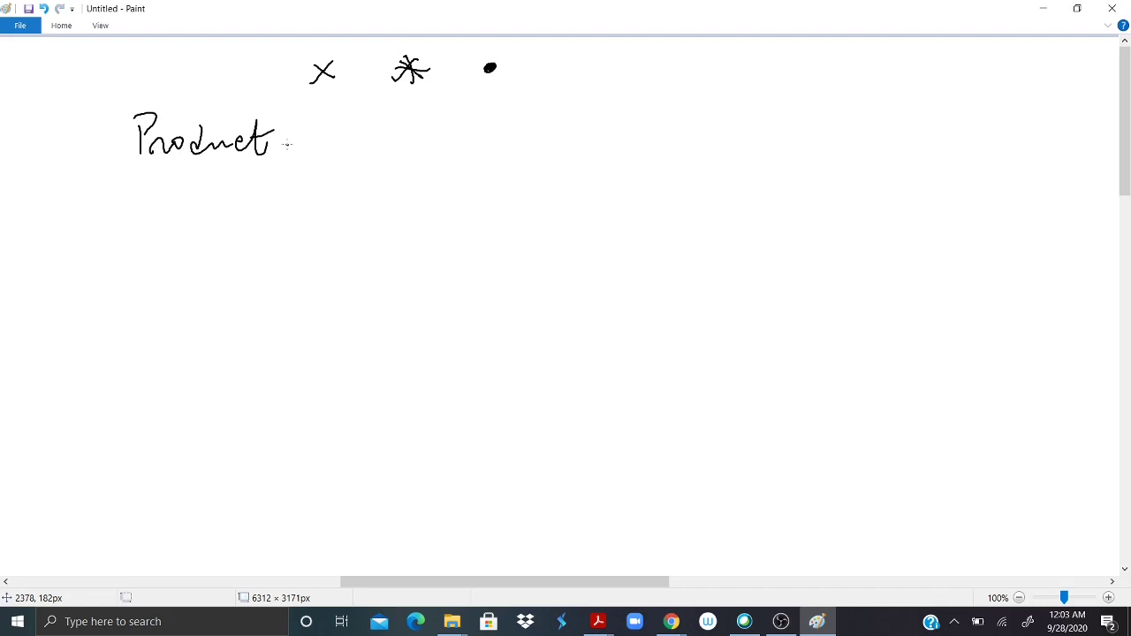
click(286, 144)
- Write 4 × 2 and rewrite it as the repeated addition 2 + 2 + 2 + 2
mouse_move(209, 217)
mouse_down()
mouse_move(232, 242)
mouse_move(224, 252)
mouse_move(272, 238)
mouse_up()
drag(271, 223, 256, 239)
drag(296, 218, 330, 235)
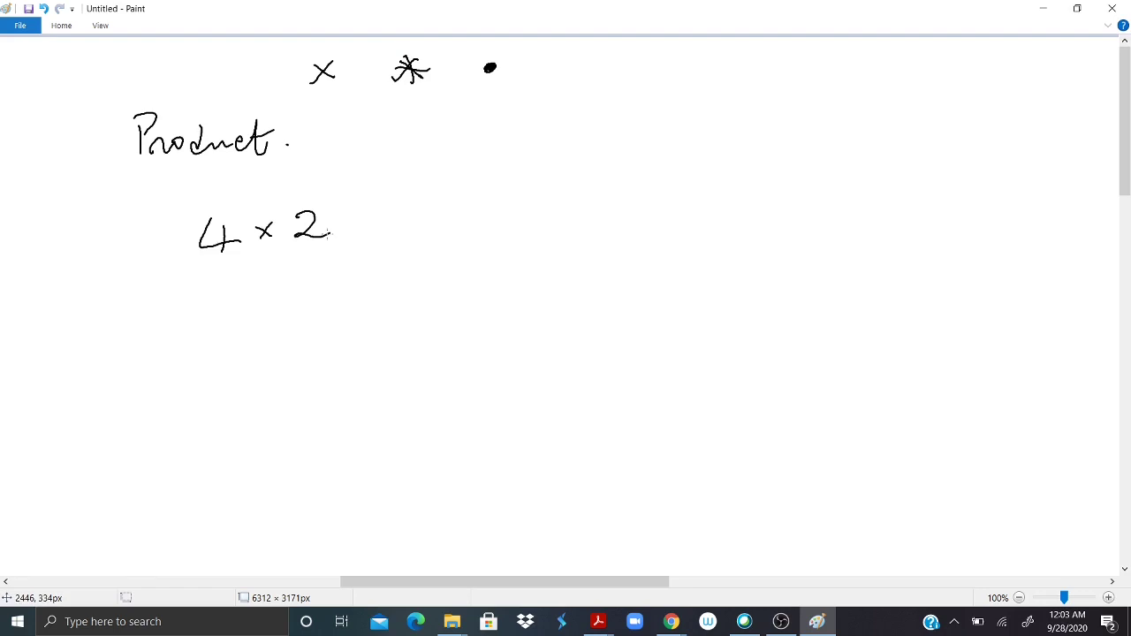
mouse_move(438, 211)
mouse_down()
mouse_move(449, 228)
mouse_move(471, 225)
mouse_up()
mouse_move(484, 222)
mouse_down()
mouse_move(519, 213)
mouse_move(511, 228)
mouse_move(571, 231)
mouse_up()
mouse_move(591, 217)
mouse_down()
mouse_move(619, 212)
mouse_move(603, 233)
mouse_move(716, 212)
mouse_up()
drag(702, 200, 702, 226)
drag(726, 205, 765, 218)
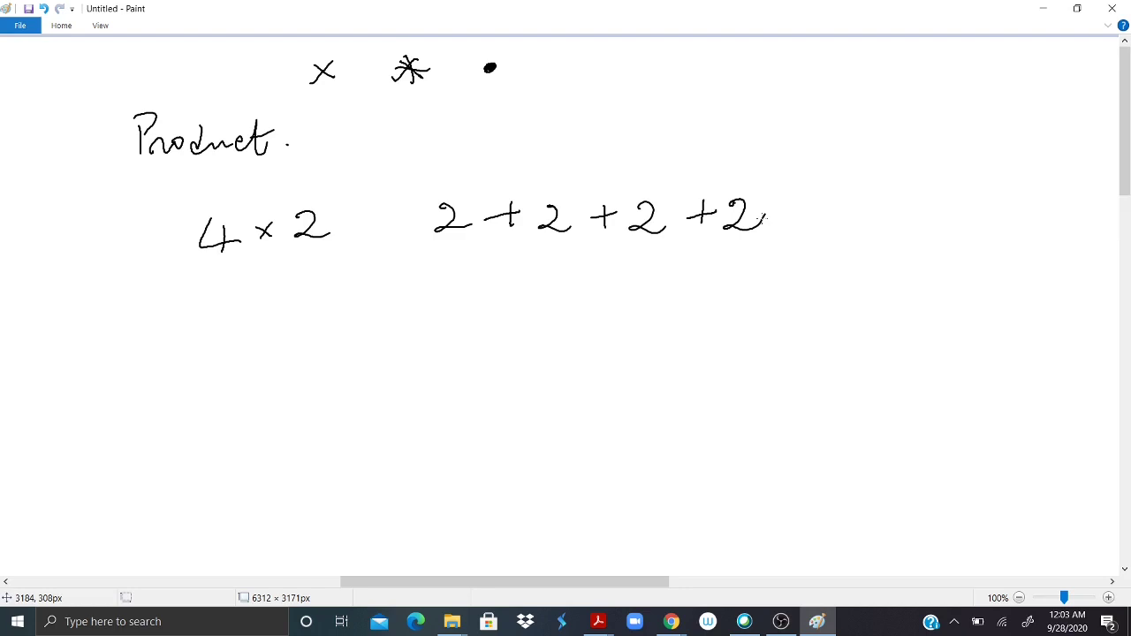
- Add the twos stepwise, writing the running sums 4, 6 and 8
mouse_move(449, 257)
mouse_down()
mouse_move(560, 246)
mouse_move(535, 306)
mouse_up()
drag(509, 307, 688, 280)
mouse_move(624, 311)
mouse_down()
mouse_move(609, 330)
mouse_move(814, 315)
mouse_up()
mouse_move(737, 339)
mouse_down()
mouse_move(725, 371)
mouse_move(733, 342)
mouse_up()
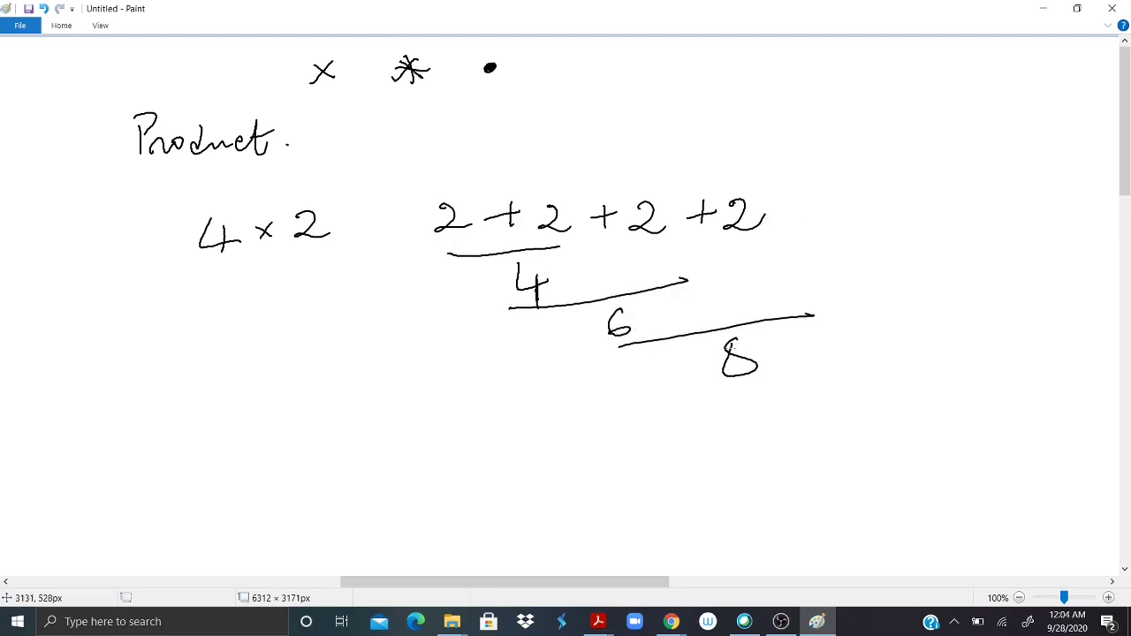
- Write the equation 4 × 2 = 8 at the top right
mouse_move(749, 90)
mouse_down()
mouse_move(744, 124)
mouse_move(800, 111)
mouse_up()
drag(774, 104, 773, 143)
mouse_move(820, 108)
mouse_down()
mouse_move(848, 131)
mouse_move(829, 133)
mouse_up()
drag(864, 106, 891, 129)
mouse_move(921, 127)
mouse_down()
mouse_move(952, 126)
mouse_move(950, 109)
mouse_move(981, 117)
mouse_up()
click(1125, 274)
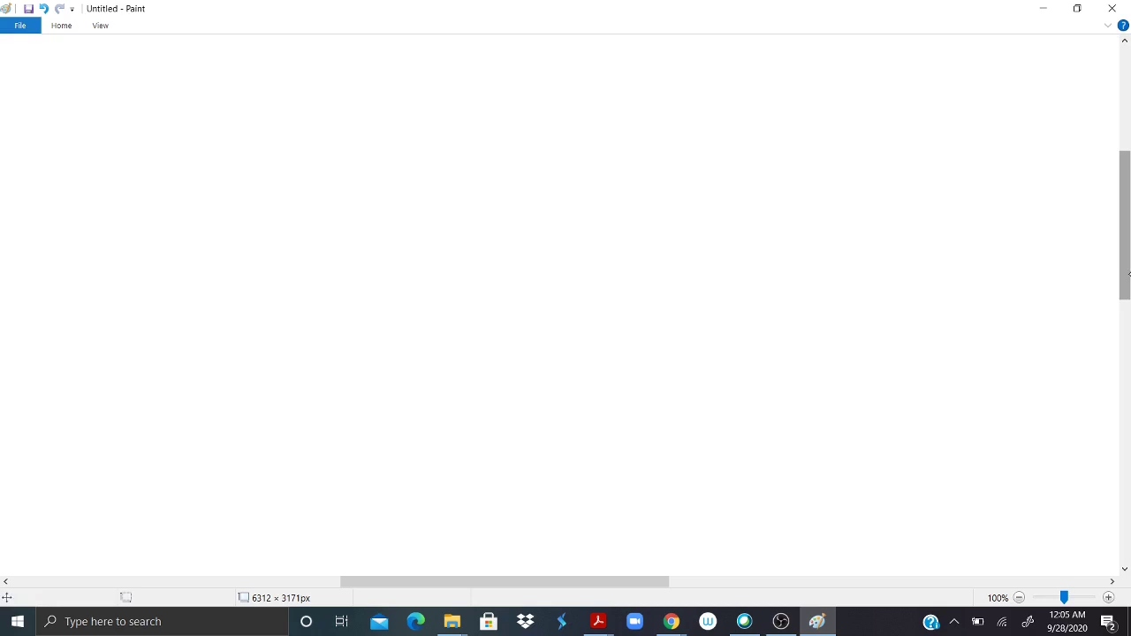
- Rule the table's header line, first column line and second row line, marking the corner x
drag(252, 123, 707, 104)
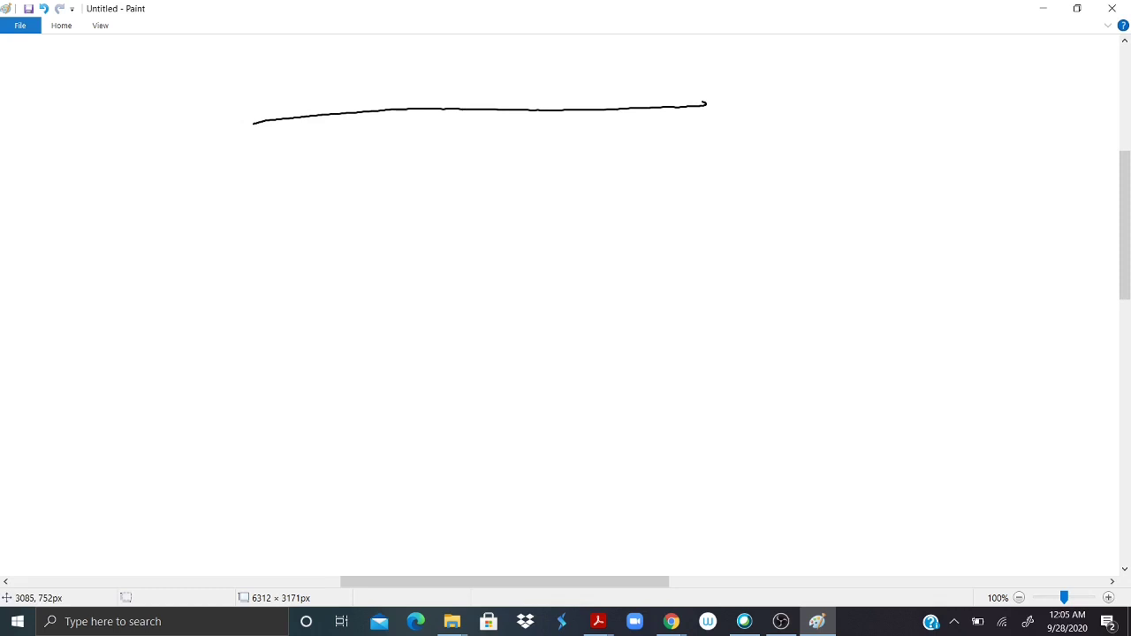
drag(308, 59, 313, 360)
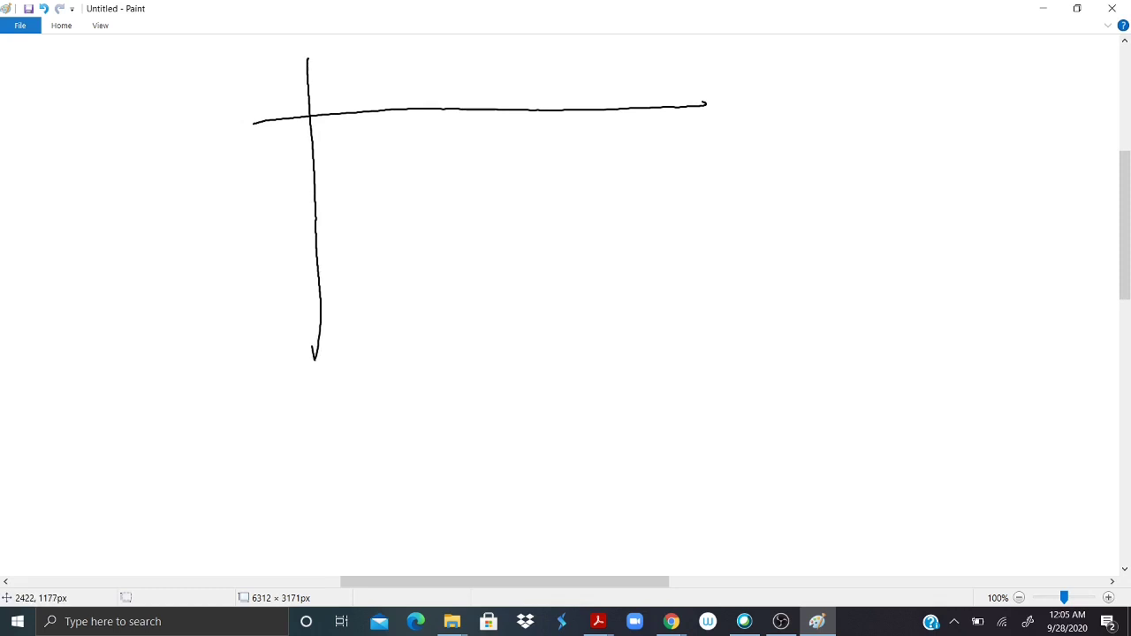
mouse_move(270, 87)
mouse_down()
mouse_move(292, 99)
mouse_move(275, 101)
mouse_up()
drag(242, 174, 760, 163)
click(332, 84)
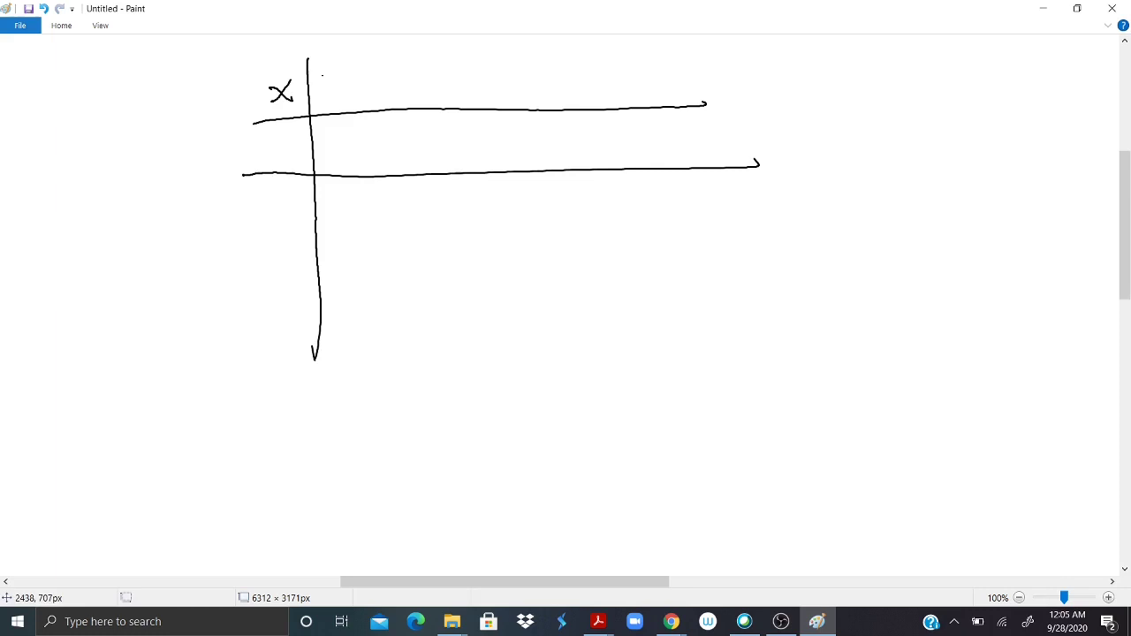
- Write the column headers 0 to 9 across the top with dividers between them
mouse_move(333, 74)
mouse_down()
mouse_move(320, 89)
mouse_move(333, 76)
mouse_move(385, 281)
mouse_up()
mouse_move(395, 70)
mouse_down()
mouse_move(399, 102)
mouse_move(448, 70)
mouse_move(464, 92)
mouse_move(563, 79)
mouse_move(561, 95)
mouse_move(594, 89)
mouse_up()
mouse_move(601, 64)
mouse_down()
mouse_move(630, 59)
mouse_move(653, 79)
mouse_move(713, 59)
mouse_move(712, 87)
mouse_move(758, 64)
mouse_move(801, 68)
mouse_move(802, 99)
mouse_up()
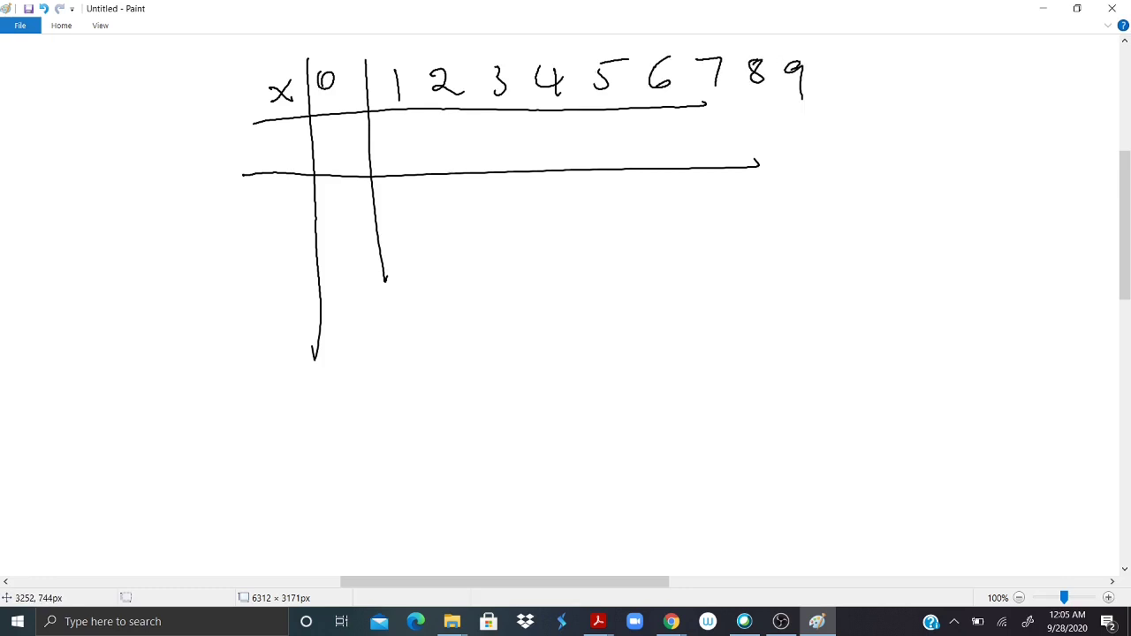
drag(778, 43, 774, 413)
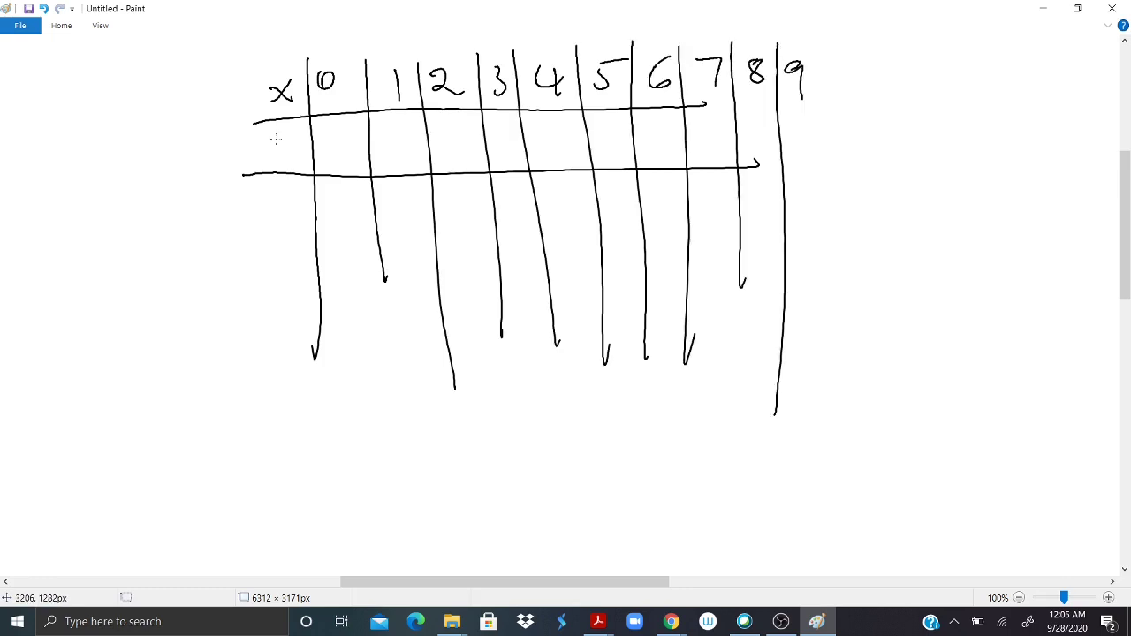
- Label the rows 0 to 7 down the left side, ruling a line under each
drag(276, 139, 262, 148)
mouse_move(271, 187)
mouse_down()
mouse_move(272, 211)
mouse_move(842, 250)
mouse_up()
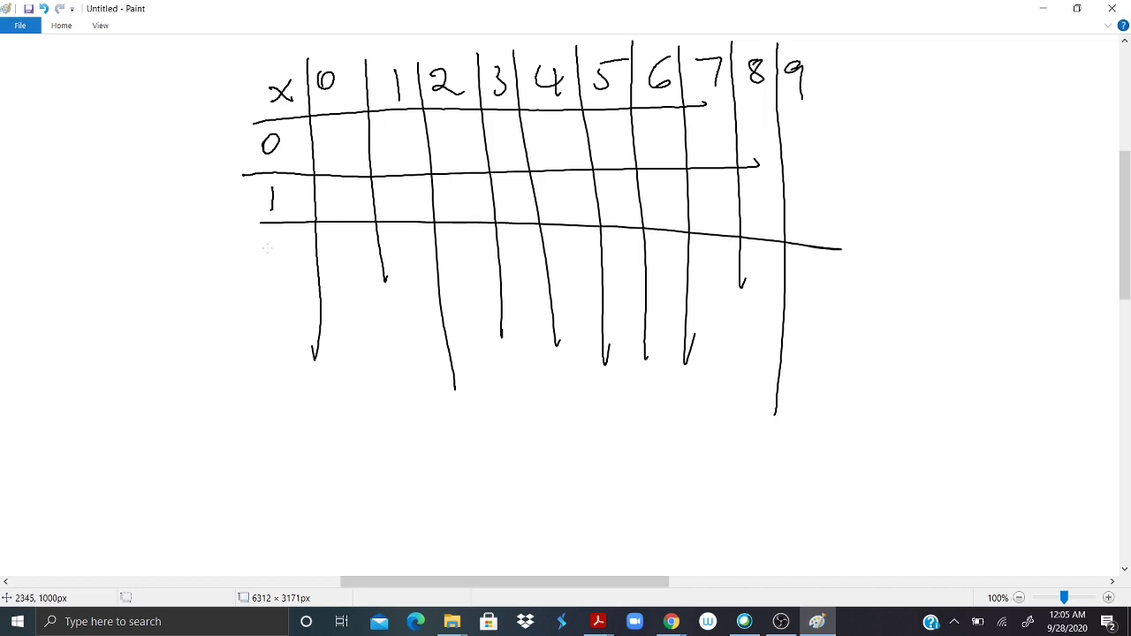
mouse_move(268, 246)
mouse_down()
mouse_move(292, 263)
mouse_move(850, 289)
mouse_up()
mouse_move(258, 298)
mouse_down()
mouse_move(258, 320)
mouse_move(827, 333)
mouse_up()
drag(261, 353, 277, 371)
mouse_move(247, 398)
mouse_down()
mouse_move(607, 386)
mouse_move(832, 394)
mouse_up()
drag(271, 417, 264, 441)
drag(271, 417, 837, 441)
drag(278, 457, 271, 477)
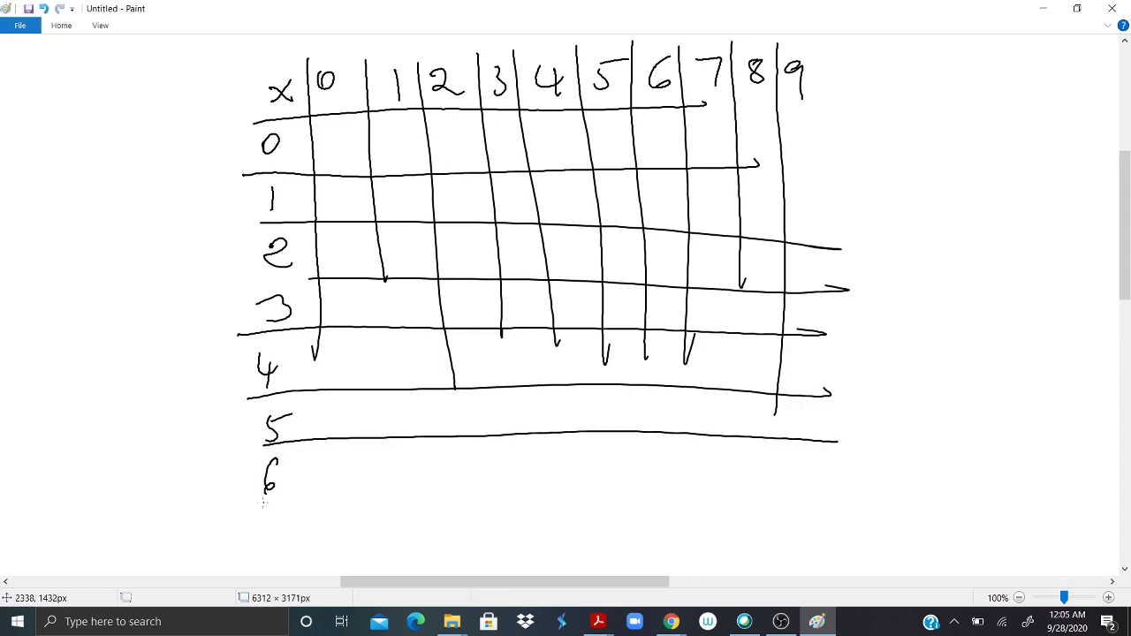
mouse_move(262, 517)
mouse_down()
mouse_move(277, 513)
mouse_move(272, 548)
mouse_up()
- Extend all column lines down the page and rule lines between rows 6 and 7 and below row 7
drag(318, 346, 309, 575)
drag(386, 283, 380, 574)
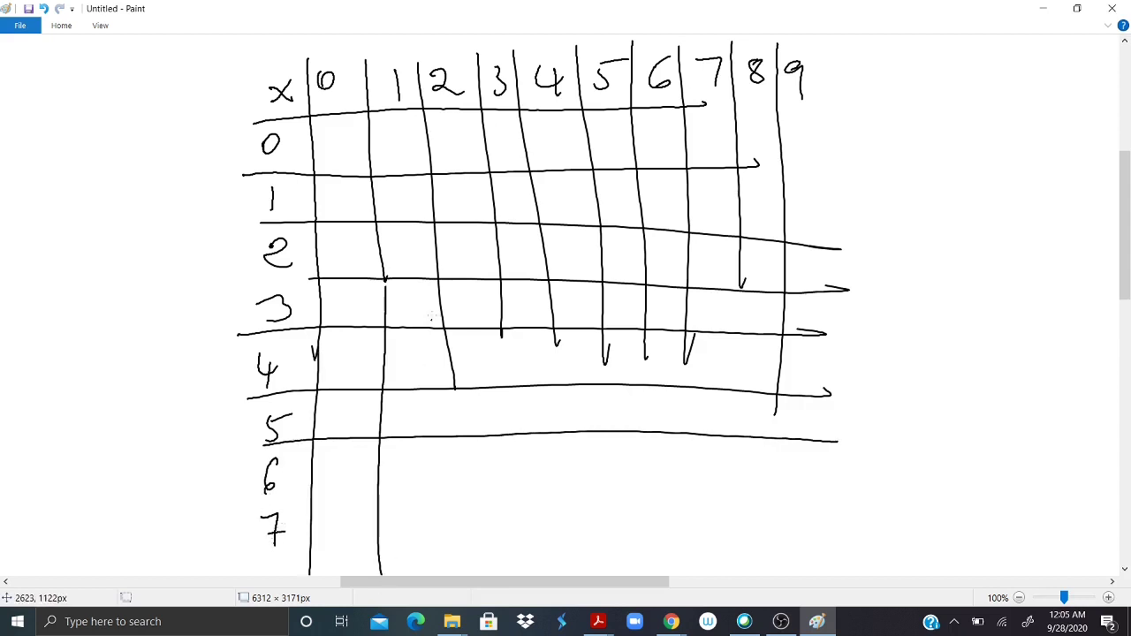
drag(437, 302, 439, 574)
drag(504, 332, 506, 574)
drag(557, 371, 553, 575)
drag(646, 353, 644, 566)
drag(737, 300, 726, 574)
drag(781, 427, 769, 552)
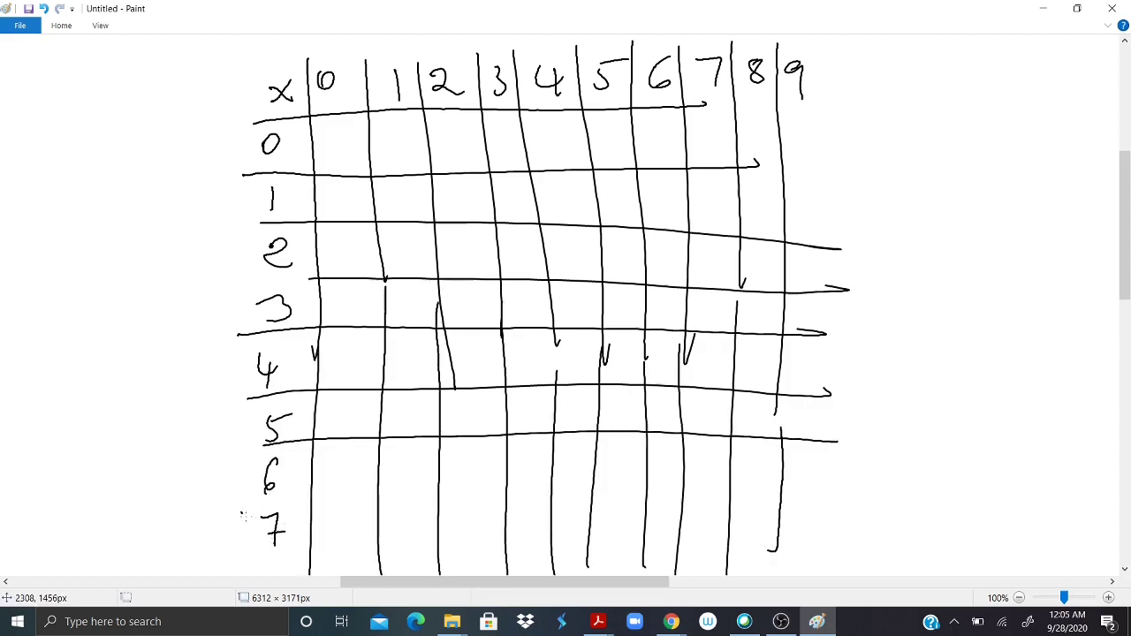
drag(241, 512, 865, 499)
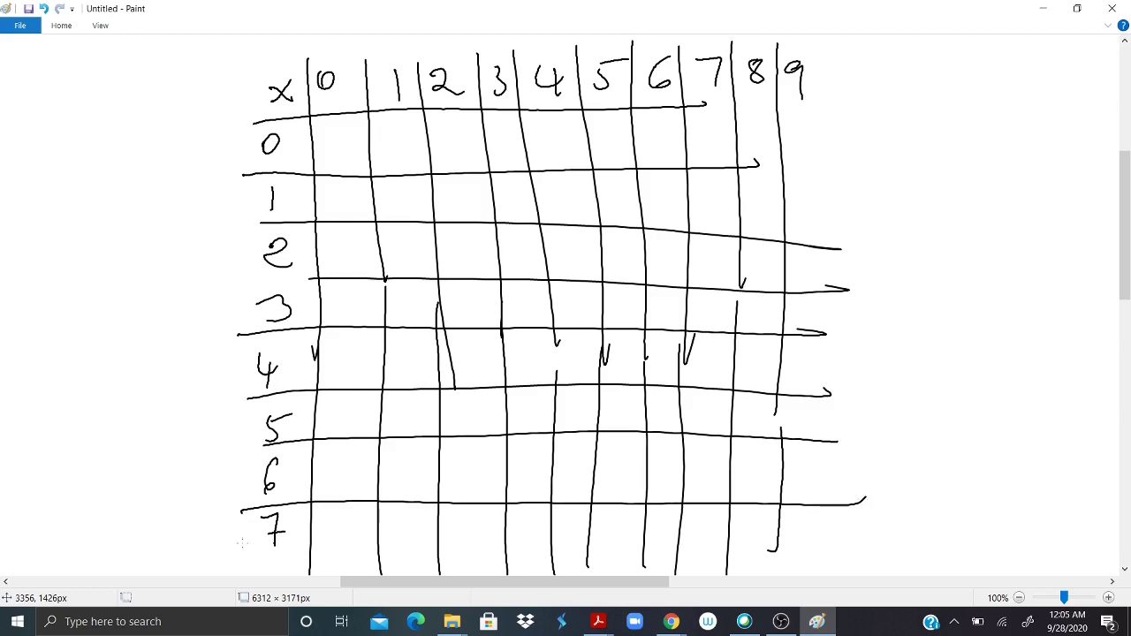
mouse_move(237, 553)
mouse_down()
mouse_move(442, 537)
mouse_move(867, 546)
mouse_up()
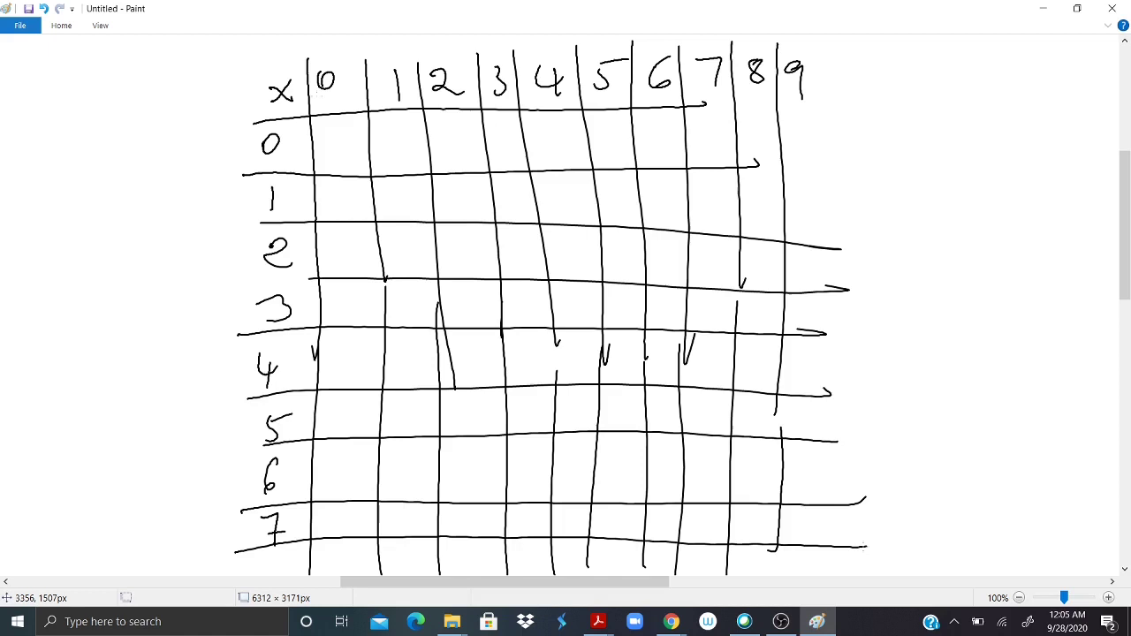
- Fill column 0 with zeros for rows 0 through 7
mouse_move(344, 137)
mouse_down()
mouse_move(336, 148)
mouse_move(345, 138)
mouse_up()
mouse_move(339, 195)
mouse_down()
mouse_move(344, 258)
mouse_move(345, 237)
mouse_up()
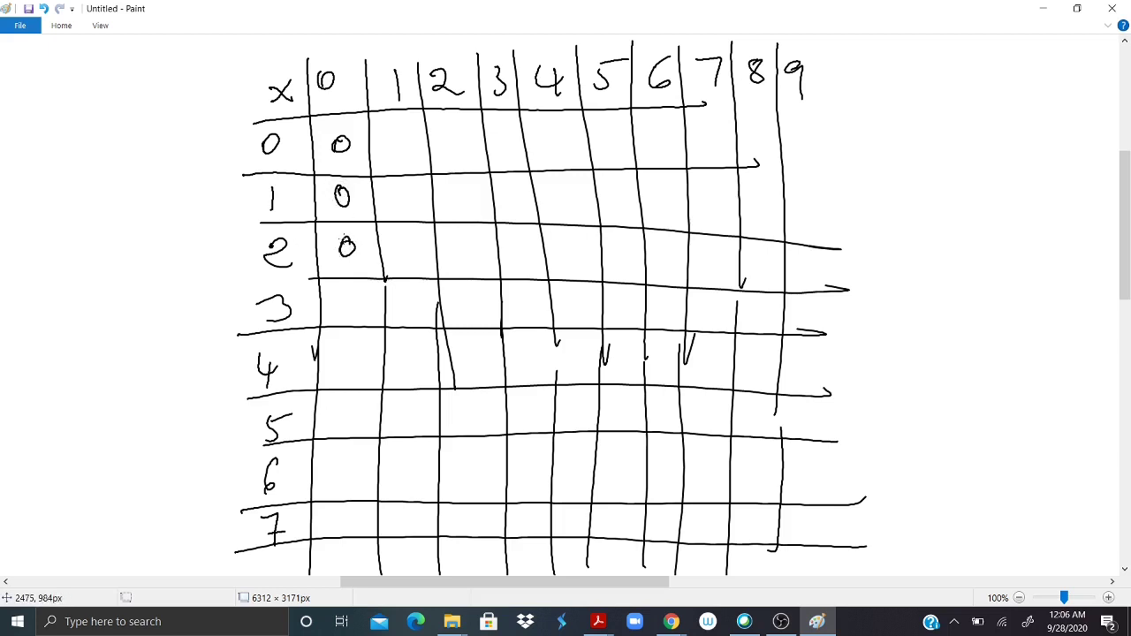
drag(348, 293, 344, 352)
mouse_move(349, 401)
mouse_down()
mouse_move(340, 417)
mouse_move(347, 402)
mouse_up()
mouse_move(341, 458)
mouse_down()
mouse_move(335, 475)
mouse_move(342, 458)
mouse_up()
drag(335, 521, 335, 518)
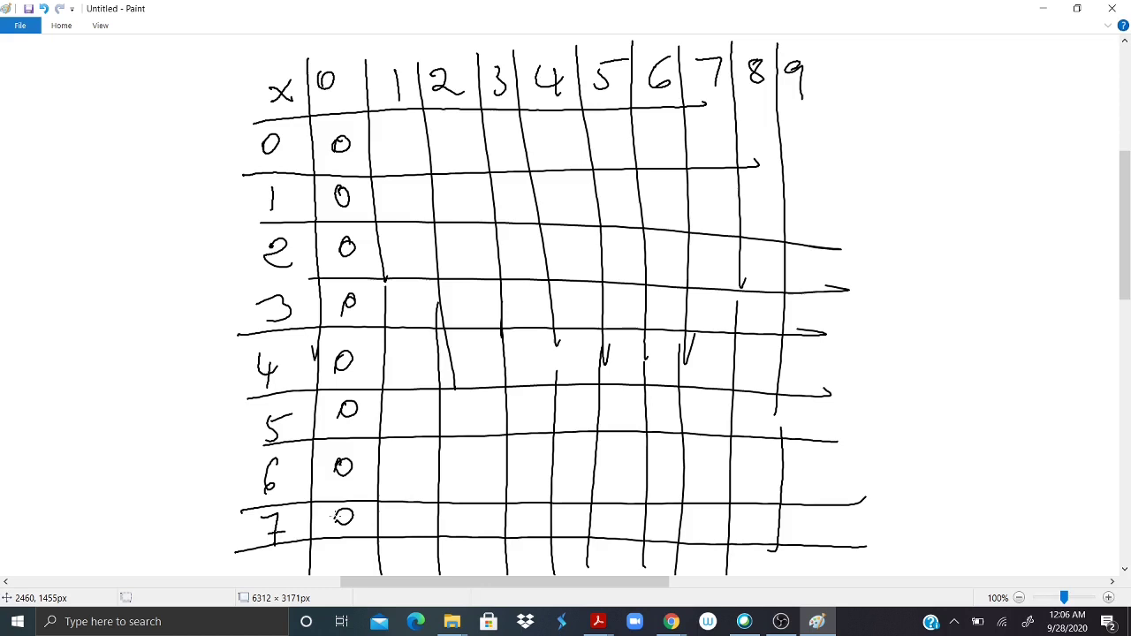
- Fill column 1 with the products 0 to 7
mouse_move(405, 135)
mouse_down()
mouse_move(395, 151)
mouse_move(406, 135)
mouse_up()
mouse_move(400, 186)
mouse_down()
mouse_move(422, 262)
mouse_move(400, 336)
mouse_up()
mouse_move(402, 346)
mouse_down()
mouse_move(402, 365)
mouse_move(429, 355)
mouse_up()
drag(418, 351, 410, 435)
drag(419, 412, 433, 403)
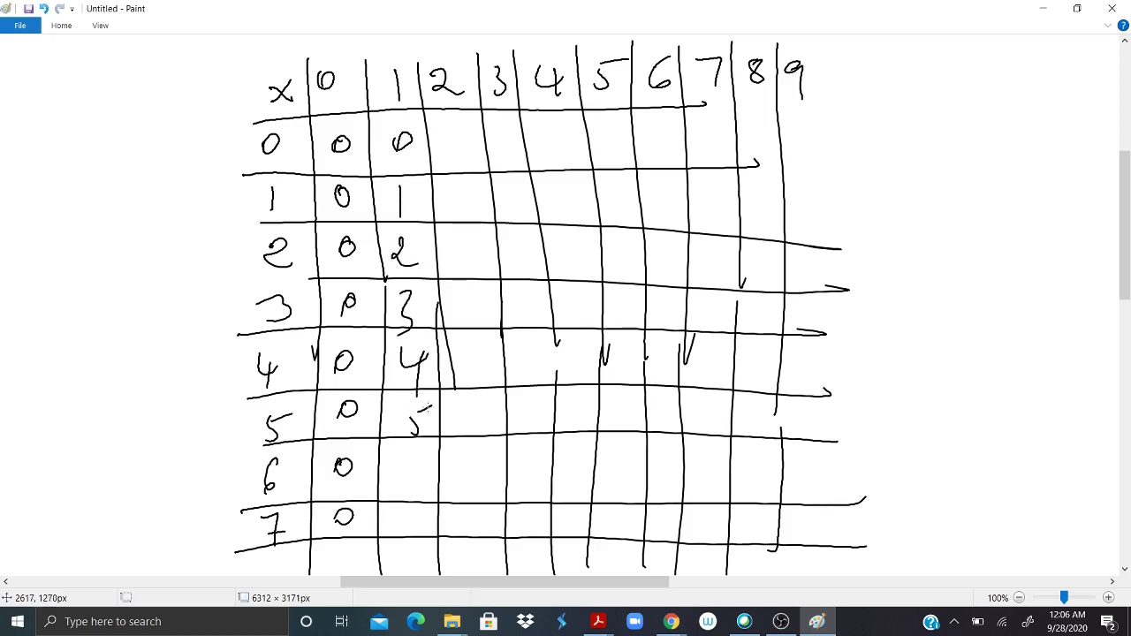
mouse_move(416, 452)
mouse_down()
mouse_move(421, 478)
mouse_move(409, 477)
mouse_up()
mouse_move(392, 511)
mouse_down()
mouse_move(403, 513)
mouse_move(405, 533)
mouse_up()
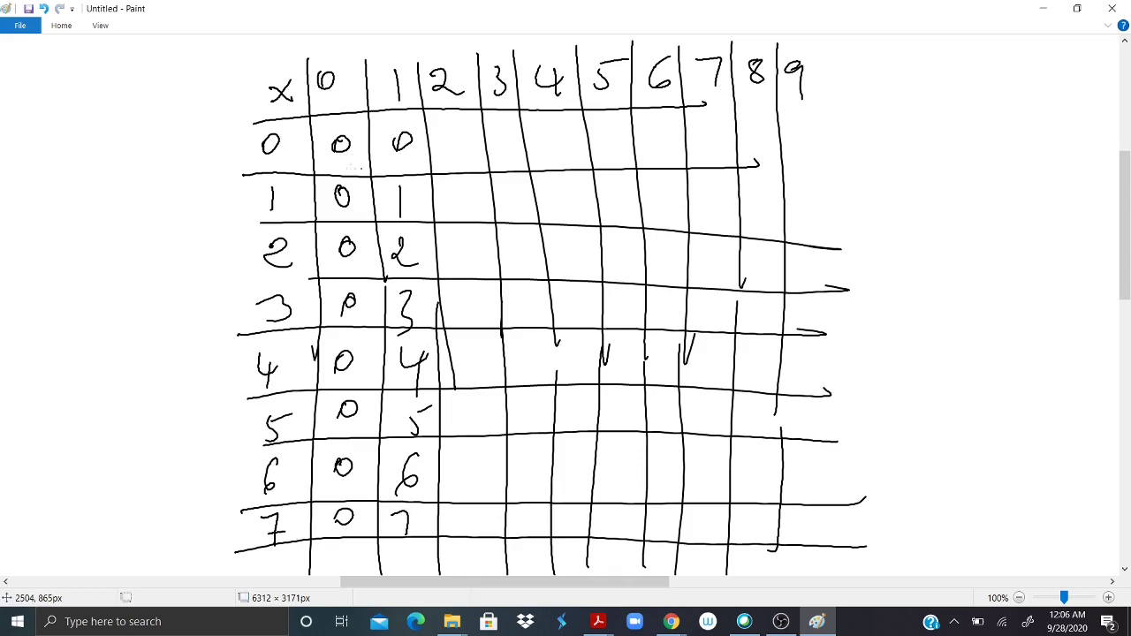
- Fill column 2 with the doubles 0, 2, 4, 6, 8, 10 and 12
drag(445, 137, 444, 142)
mouse_move(449, 188)
mouse_down()
mouse_move(483, 264)
mouse_move(451, 320)
mouse_move(468, 376)
mouse_move(450, 342)
mouse_up()
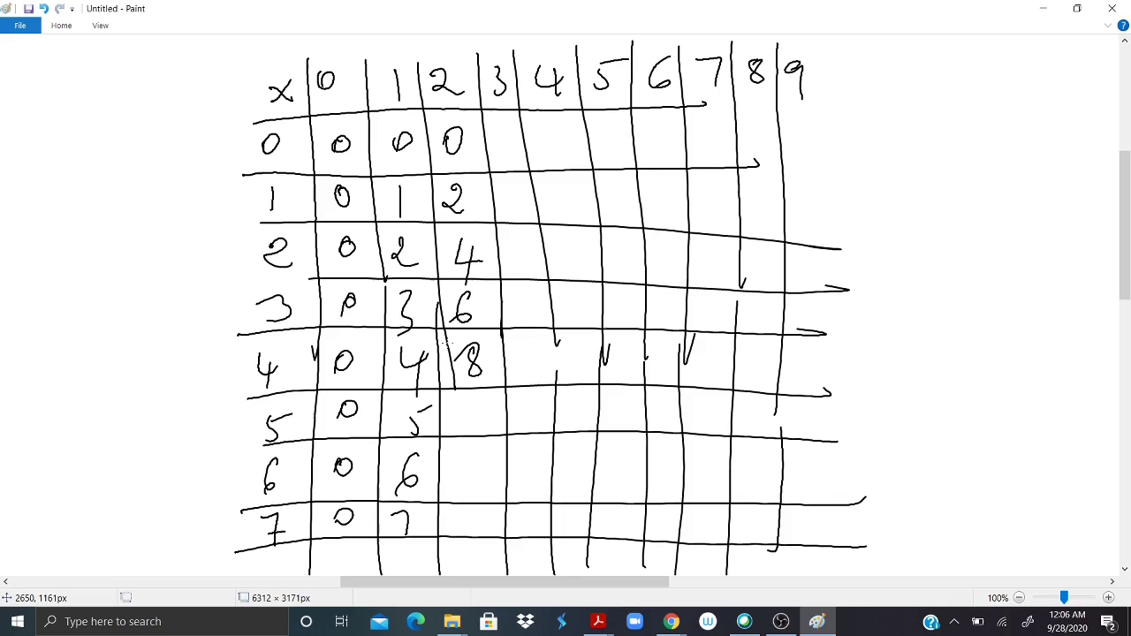
mouse_move(469, 402)
mouse_down()
mouse_move(467, 422)
mouse_move(483, 407)
mouse_up()
drag(461, 454, 465, 486)
mouse_move(474, 459)
mouse_down()
mouse_move(495, 483)
mouse_move(462, 530)
mouse_move(497, 527)
mouse_move(486, 536)
mouse_up()
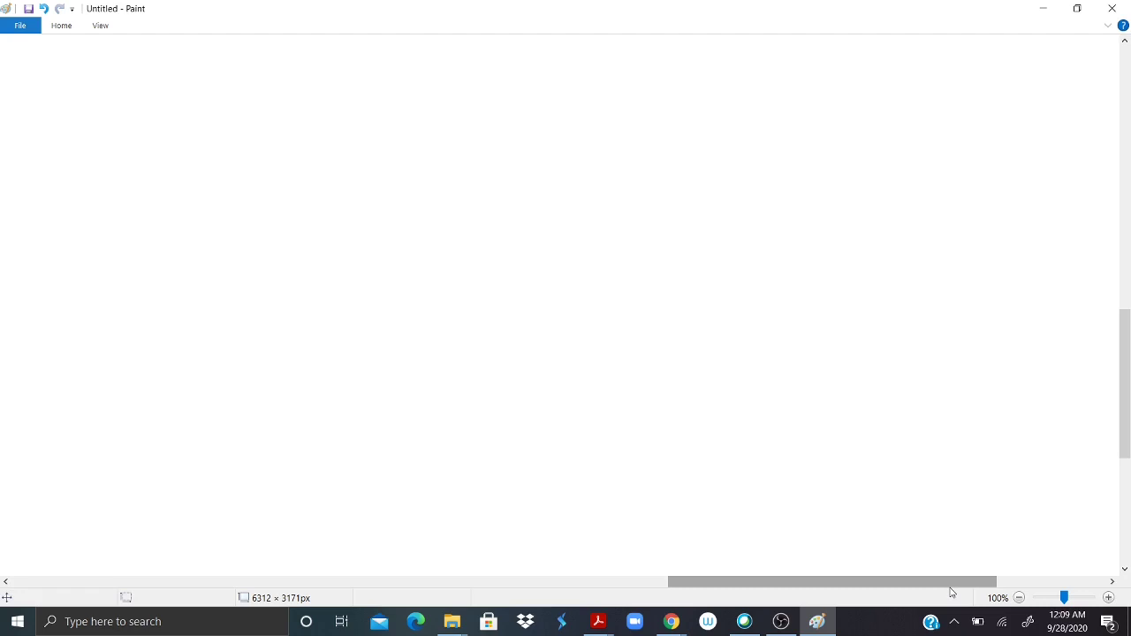
- Write the practice problem 21 x 7 and circle the 21 and the 7
drag(179, 74, 222, 102)
drag(236, 64, 248, 111)
drag(288, 77, 309, 99)
mouse_move(308, 76)
mouse_down()
mouse_move(287, 104)
mouse_move(357, 110)
mouse_up()
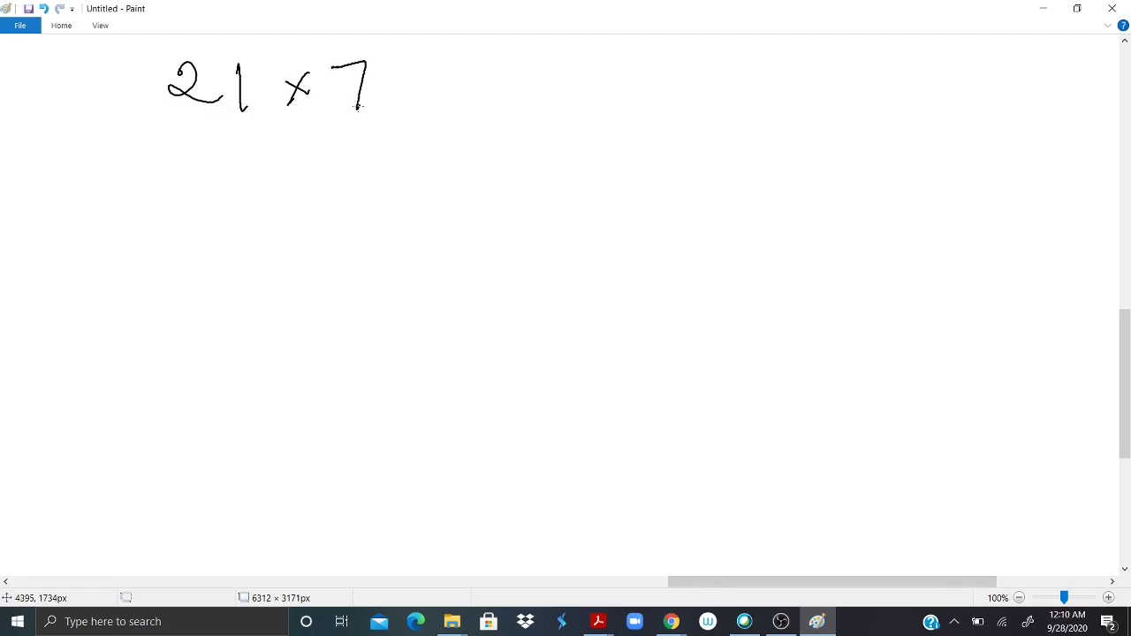
mouse_move(261, 58)
mouse_down()
mouse_move(181, 44)
mouse_move(244, 123)
mouse_move(208, 87)
mouse_up()
mouse_move(376, 44)
mouse_down()
mouse_move(336, 62)
mouse_move(393, 60)
mouse_move(334, 79)
mouse_up()
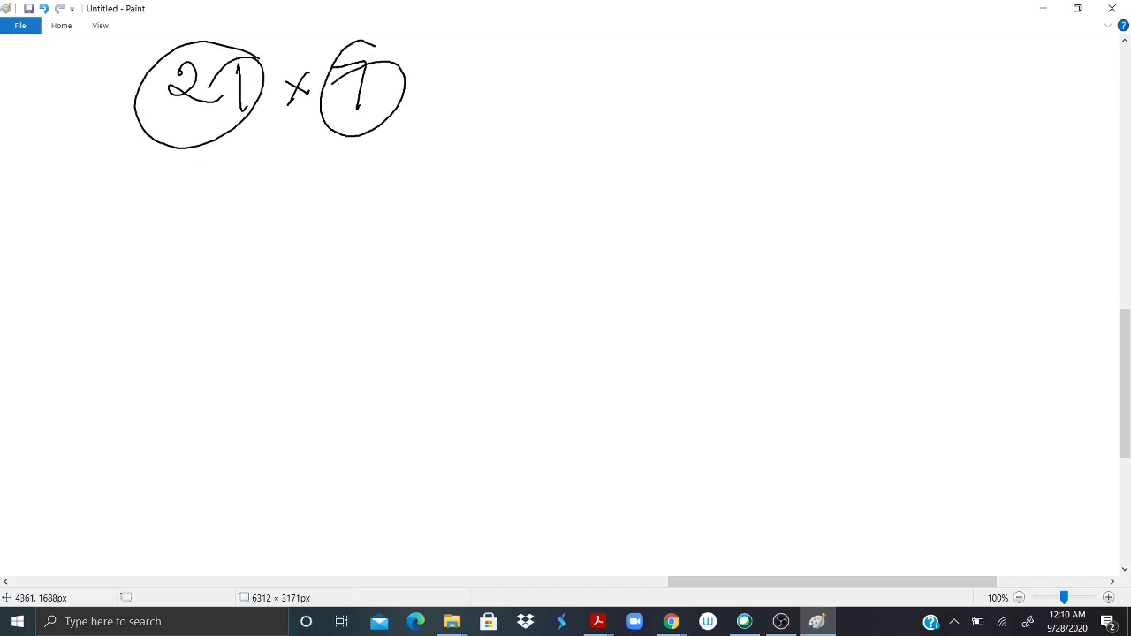
- Rewrite 21 × 7 vertically with a line beneath and marks under the digits of 21
mouse_move(613, 77)
mouse_down()
mouse_move(592, 113)
mouse_move(645, 105)
mouse_up()
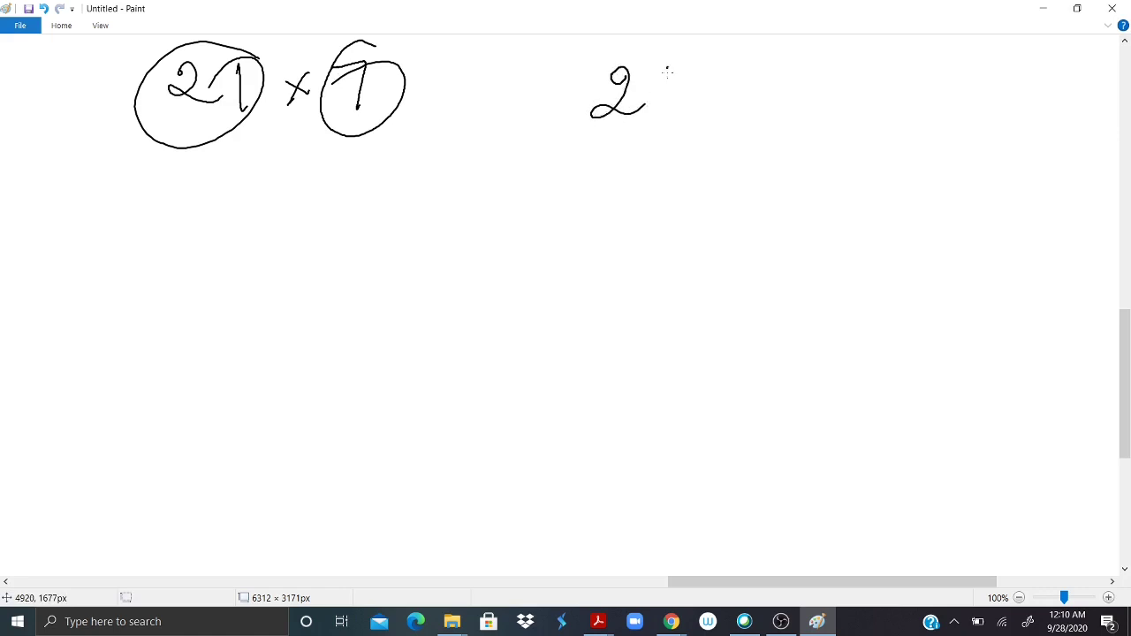
drag(667, 68, 658, 164)
drag(557, 179, 712, 170)
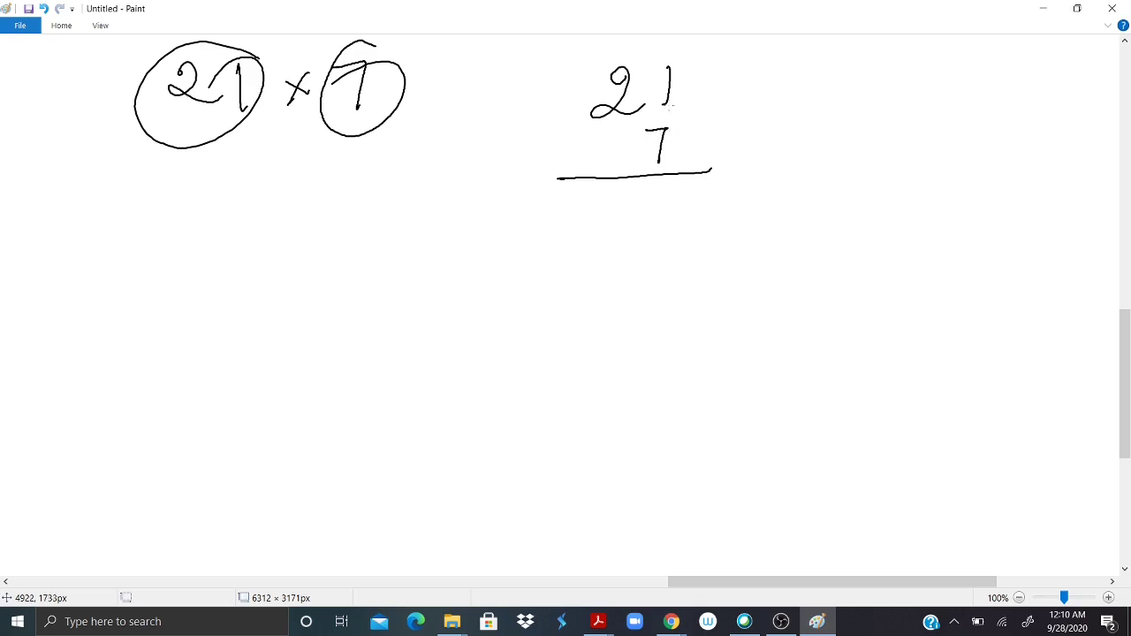
drag(597, 121, 630, 115)
drag(652, 113, 690, 109)
mouse_move(676, 147)
mouse_down()
mouse_move(696, 143)
mouse_move(700, 90)
mouse_move(681, 82)
mouse_move(693, 95)
mouse_up()
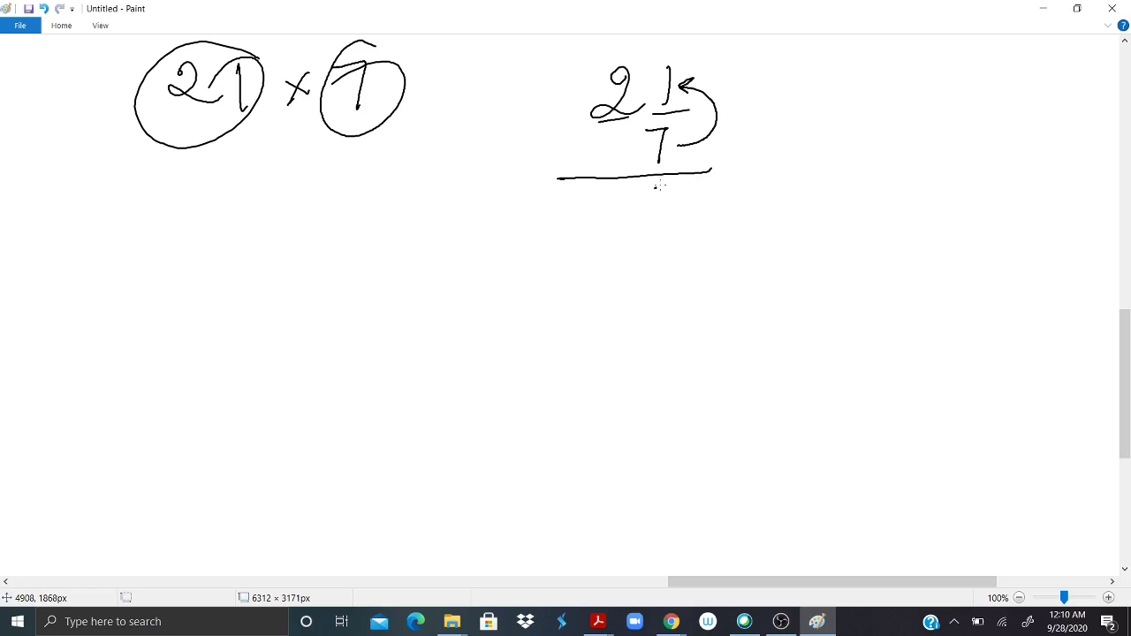
- Write the product 147 below the line, with an arrow from the 7 to the 2, and box it
mouse_move(656, 186)
mouse_down()
mouse_move(670, 189)
mouse_move(659, 224)
mouse_up()
mouse_move(674, 148)
mouse_down()
mouse_move(733, 124)
mouse_move(650, 44)
mouse_move(631, 46)
mouse_move(650, 61)
mouse_up()
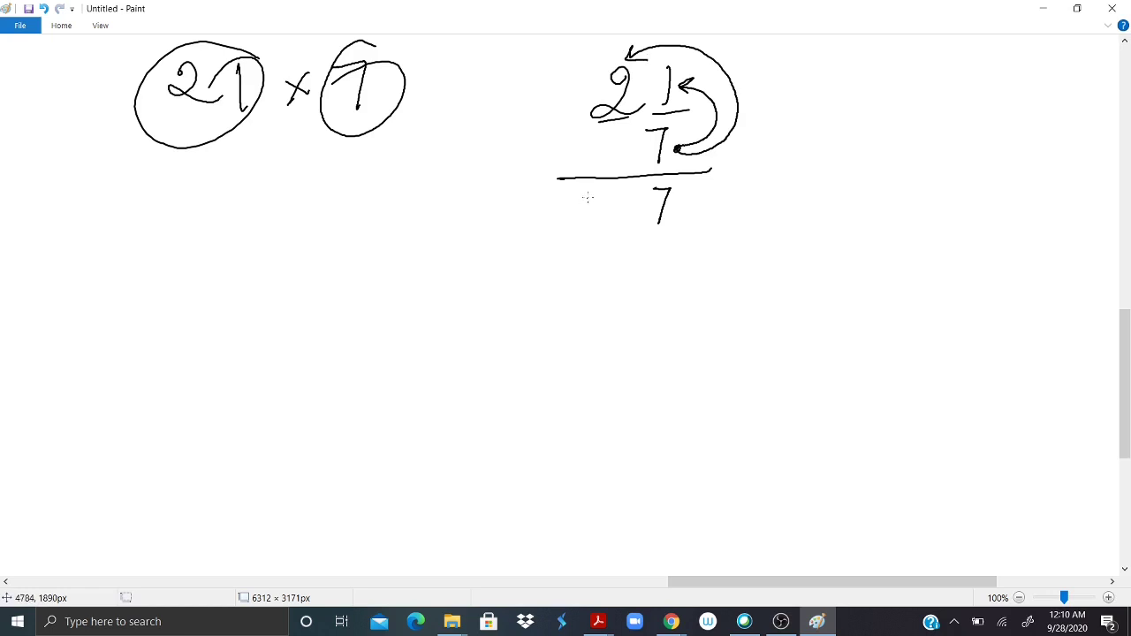
mouse_move(592, 189)
mouse_down()
mouse_move(592, 224)
mouse_move(641, 221)
mouse_move(629, 234)
mouse_up()
mouse_move(567, 189)
mouse_down()
mouse_move(563, 216)
mouse_move(685, 258)
mouse_move(698, 185)
mouse_up()
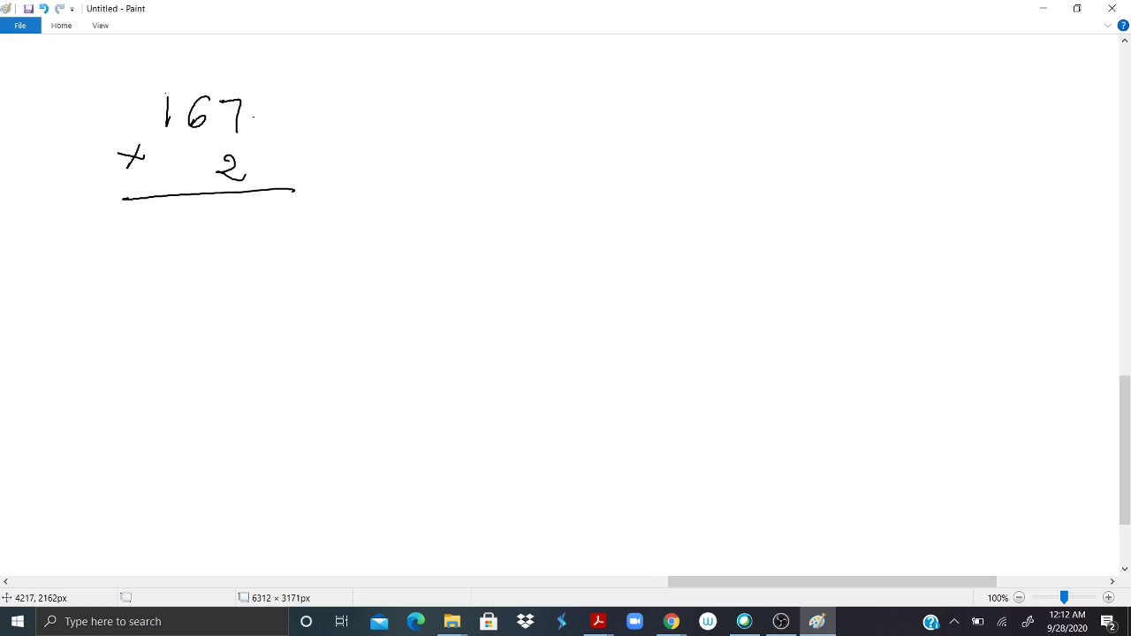
- Work 7 × 2 = 14, writing 4 under the line and circling the carried 1
mouse_move(249, 113)
mouse_down()
mouse_move(276, 132)
mouse_move(253, 164)
mouse_move(265, 152)
mouse_up()
mouse_move(395, 72)
mouse_down()
mouse_move(403, 113)
mouse_move(470, 101)
mouse_up()
mouse_move(440, 87)
mouse_down()
mouse_move(440, 128)
mouse_move(351, 234)
mouse_move(292, 241)
mouse_up()
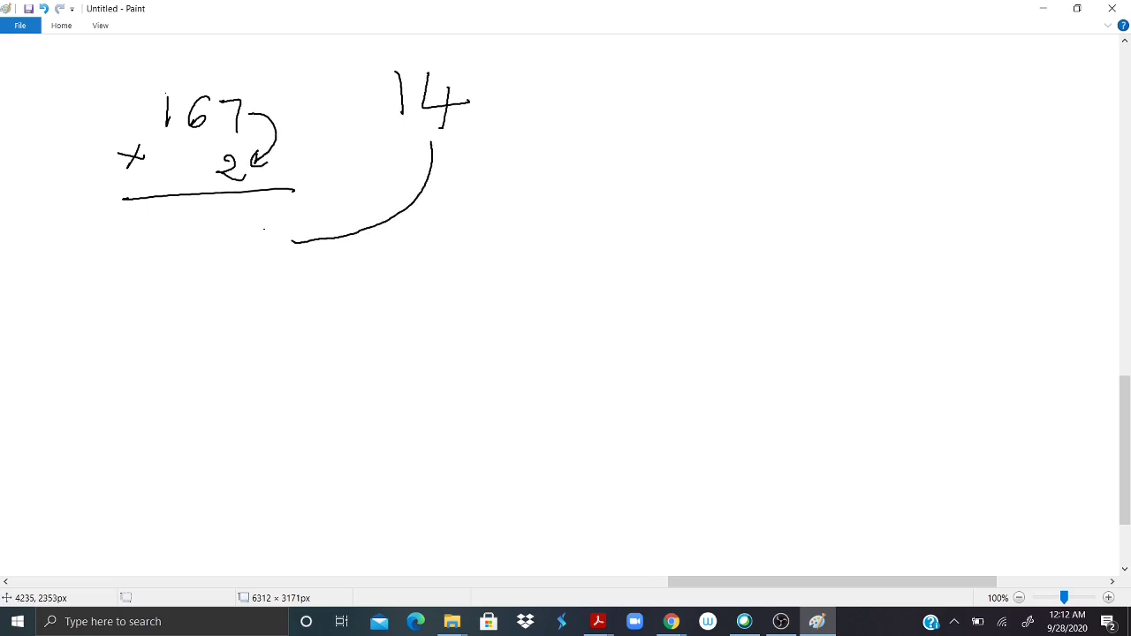
drag(238, 210, 270, 236)
drag(258, 217, 258, 256)
mouse_move(396, 60)
mouse_down()
mouse_move(378, 62)
mouse_move(405, 124)
mouse_move(359, 60)
mouse_up()
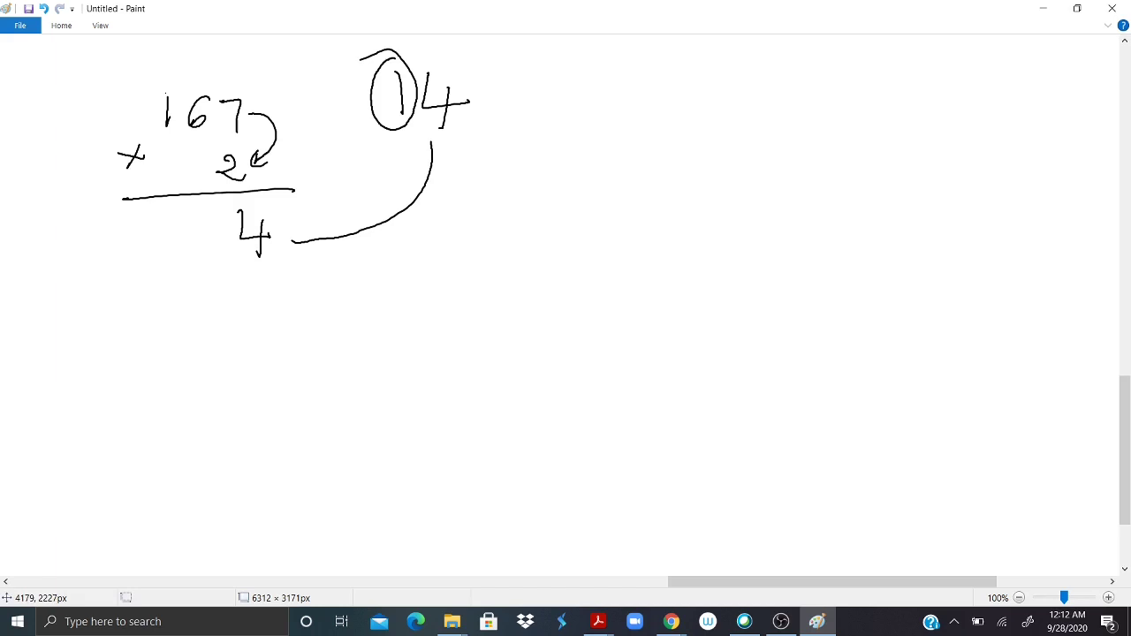
- Work 6 × 2 plus the carry as 13, linking it to the answer row and striking the carry
drag(201, 125, 223, 161)
mouse_move(278, 75)
mouse_down()
mouse_move(351, 62)
mouse_move(349, 78)
mouse_up()
drag(383, 118, 366, 128)
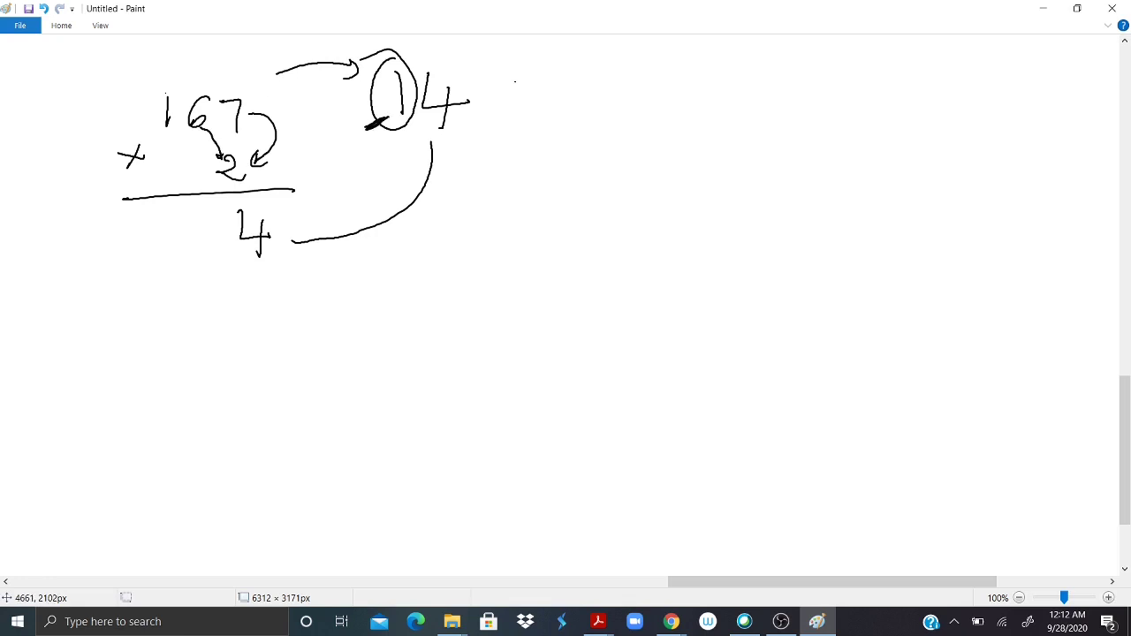
drag(519, 81, 539, 115)
drag(573, 61, 575, 60)
mouse_move(555, 143)
mouse_down()
mouse_move(537, 215)
mouse_move(221, 292)
mouse_move(210, 244)
mouse_move(184, 237)
mouse_up()
mouse_move(527, 101)
mouse_down()
mouse_move(500, 115)
mouse_move(514, 111)
mouse_move(517, 83)
mouse_up()
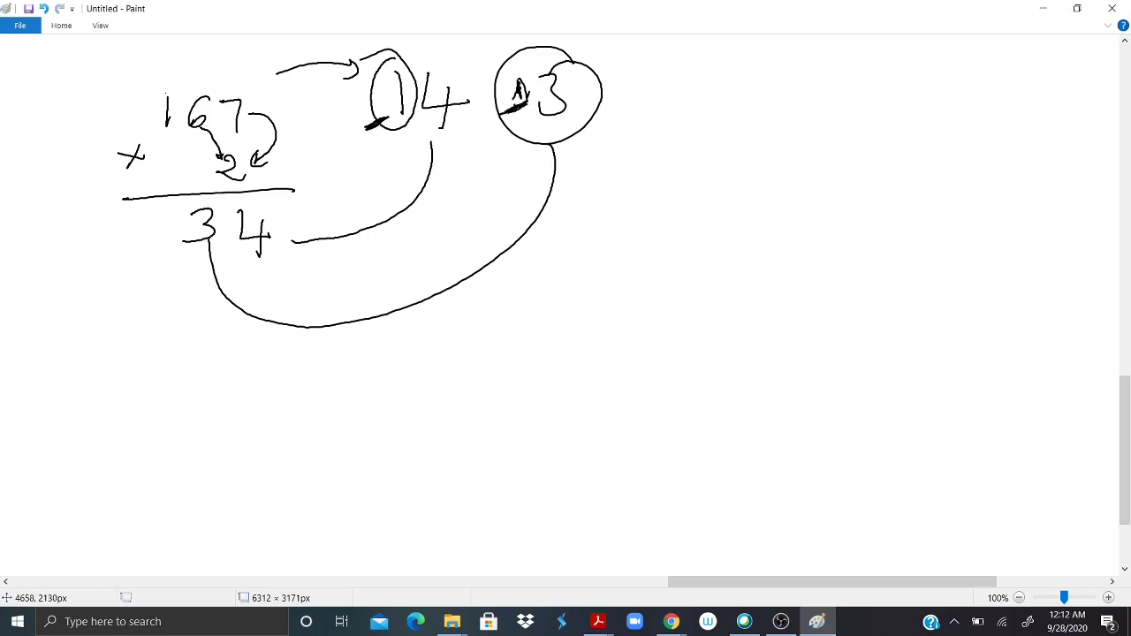
- Multiply the 1 by 2 to complete 334 under the line, then rewrite 334 below
mouse_move(167, 129)
mouse_down()
mouse_move(198, 164)
mouse_move(191, 180)
mouse_up()
drag(527, 109, 491, 134)
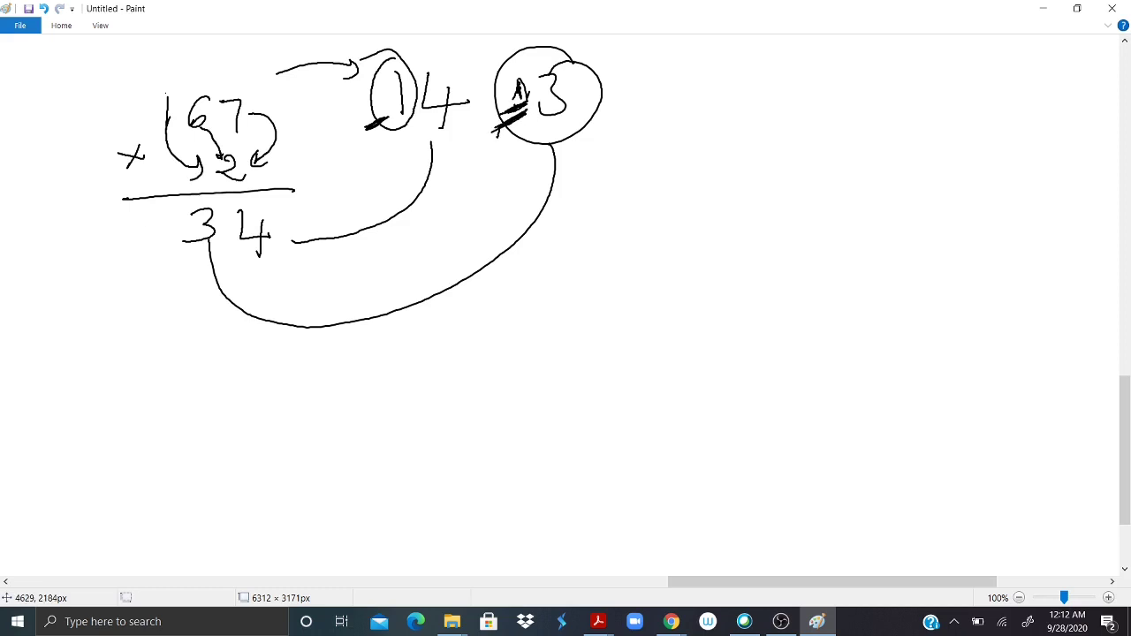
mouse_move(147, 220)
mouse_down()
mouse_move(164, 252)
mouse_move(129, 269)
mouse_up()
mouse_move(161, 351)
mouse_down()
mouse_move(180, 354)
mouse_move(185, 382)
mouse_move(225, 385)
mouse_up()
mouse_move(254, 347)
mouse_down()
mouse_move(276, 366)
mouse_move(280, 389)
mouse_up()
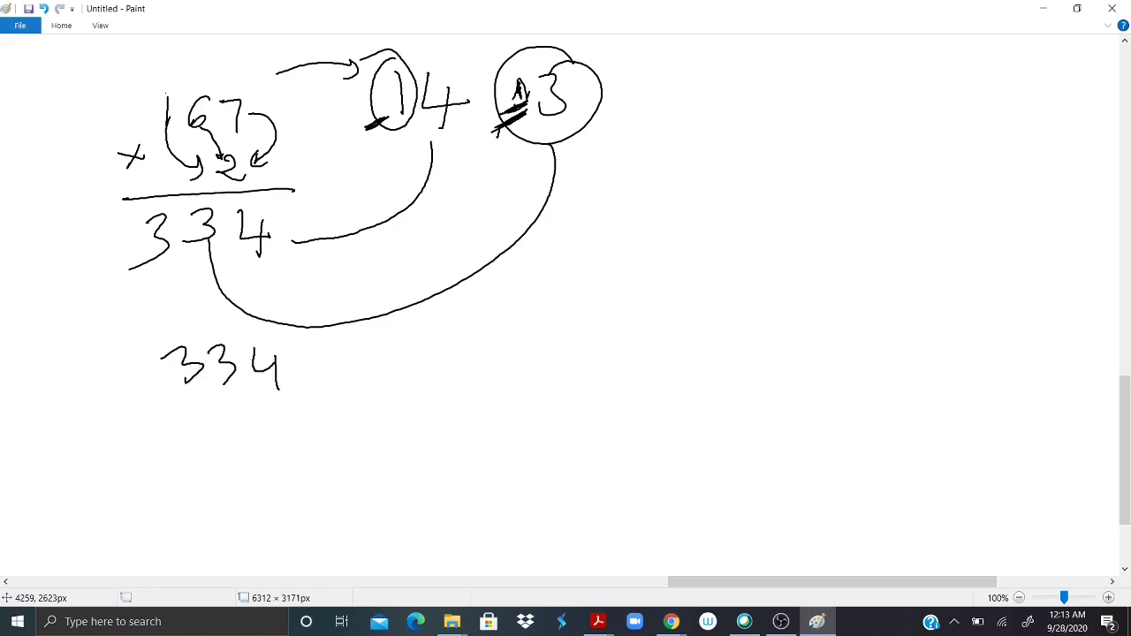
- Write 167 × 2 on the right side and underline the problem
drag(739, 151, 732, 210)
drag(892, 160, 844, 198)
drag(938, 164, 986, 238)
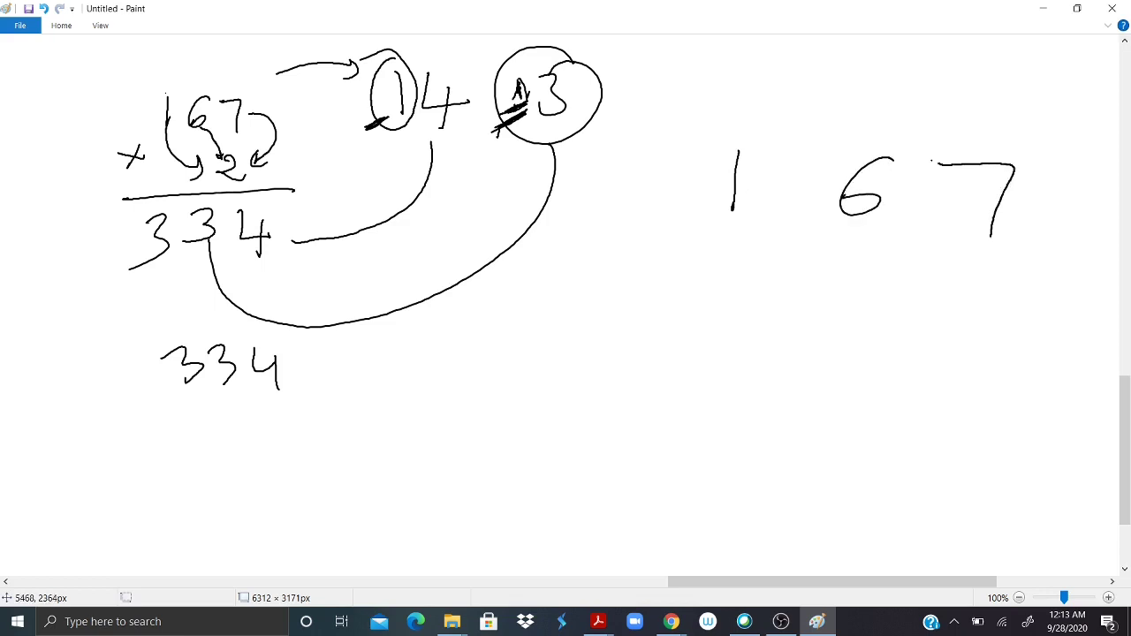
mouse_move(944, 281)
mouse_down()
mouse_move(934, 314)
mouse_move(981, 323)
mouse_up()
mouse_move(687, 335)
mouse_down()
mouse_move(1056, 347)
mouse_move(739, 336)
mouse_up()
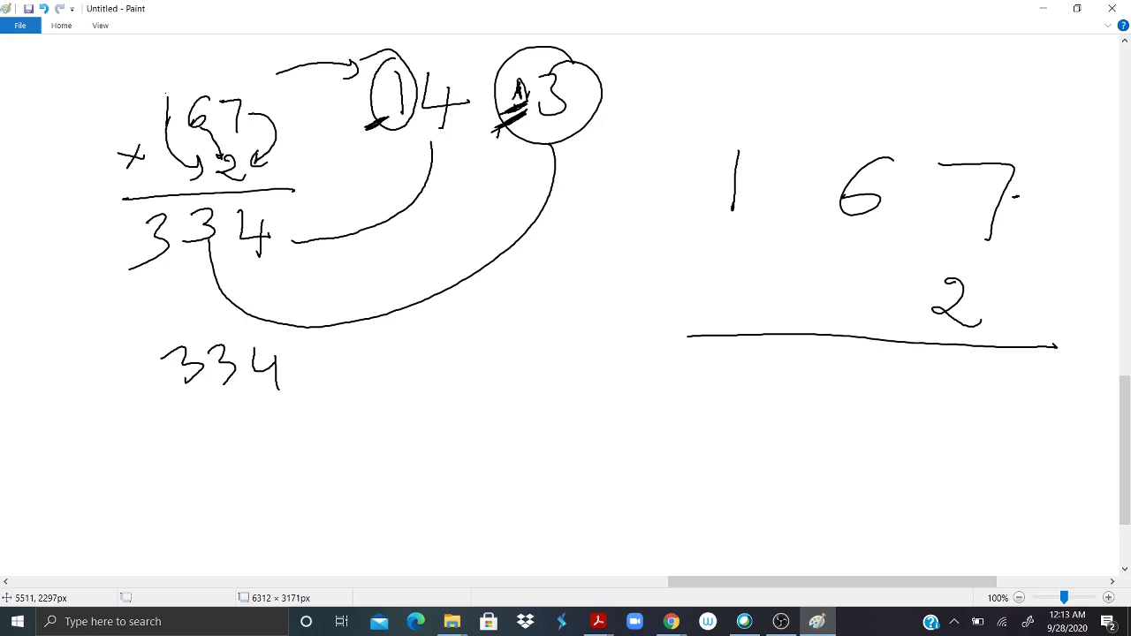
- Multiply 7 and 6 by 2, writing 4 and 3 with the carried 1 circled below
mouse_move(1016, 197)
mouse_down()
mouse_move(990, 297)
mouse_move(1007, 291)
mouse_up()
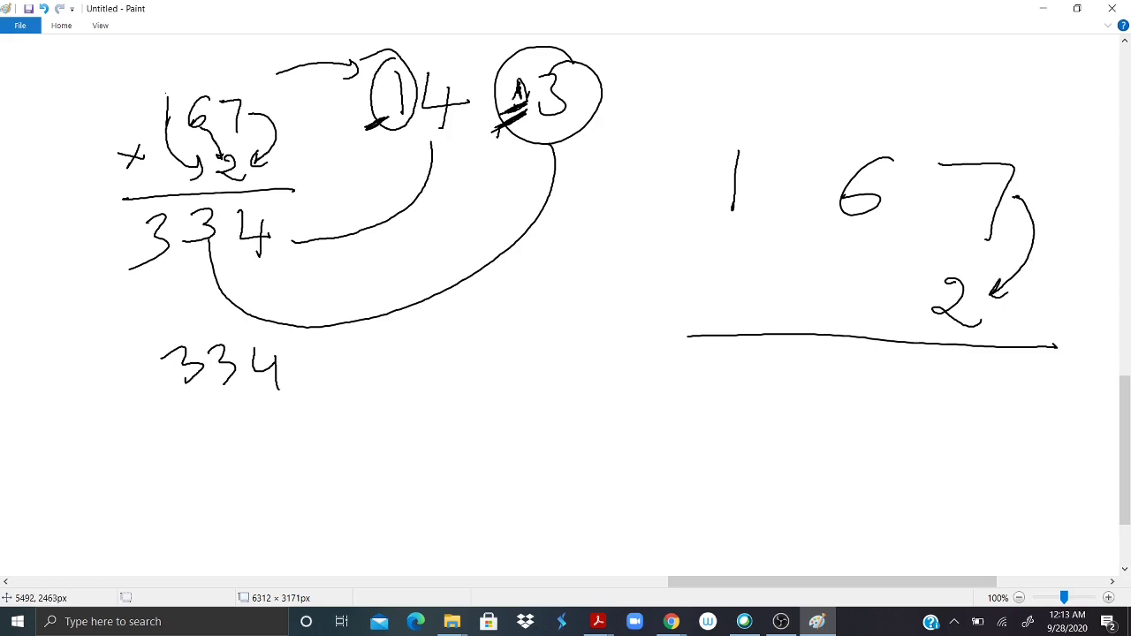
mouse_move(947, 369)
mouse_down()
mouse_move(939, 413)
mouse_move(988, 411)
mouse_move(968, 400)
mouse_move(963, 444)
mouse_up()
drag(499, 437, 493, 479)
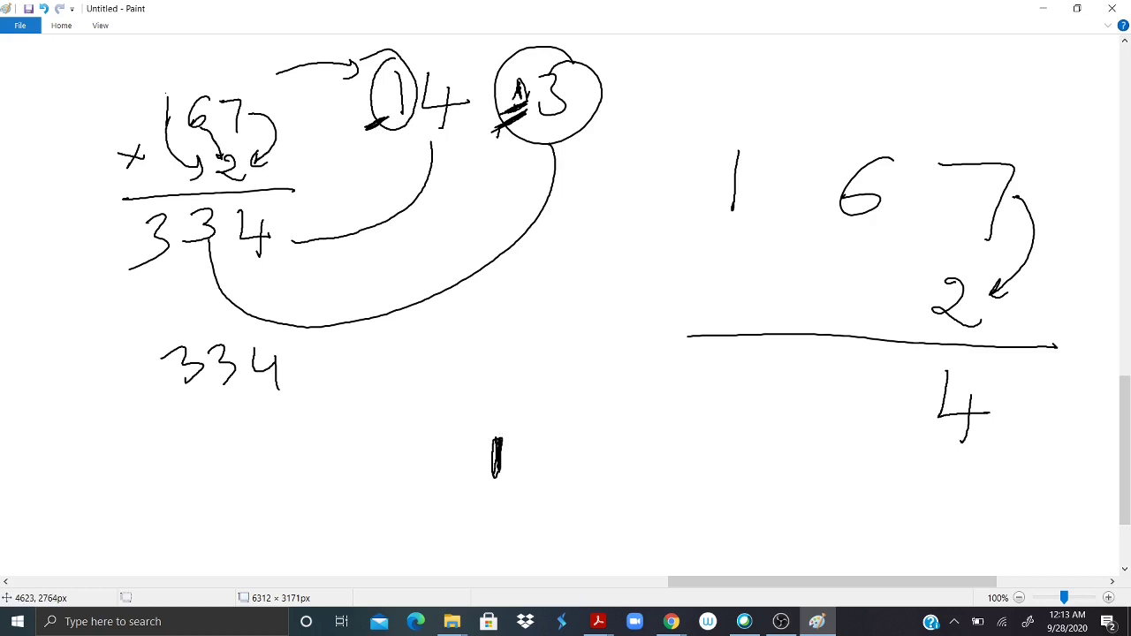
drag(869, 221, 939, 287)
mouse_move(519, 414)
mouse_down()
mouse_move(475, 441)
mouse_move(537, 426)
mouse_move(470, 461)
mouse_move(530, 415)
mouse_up()
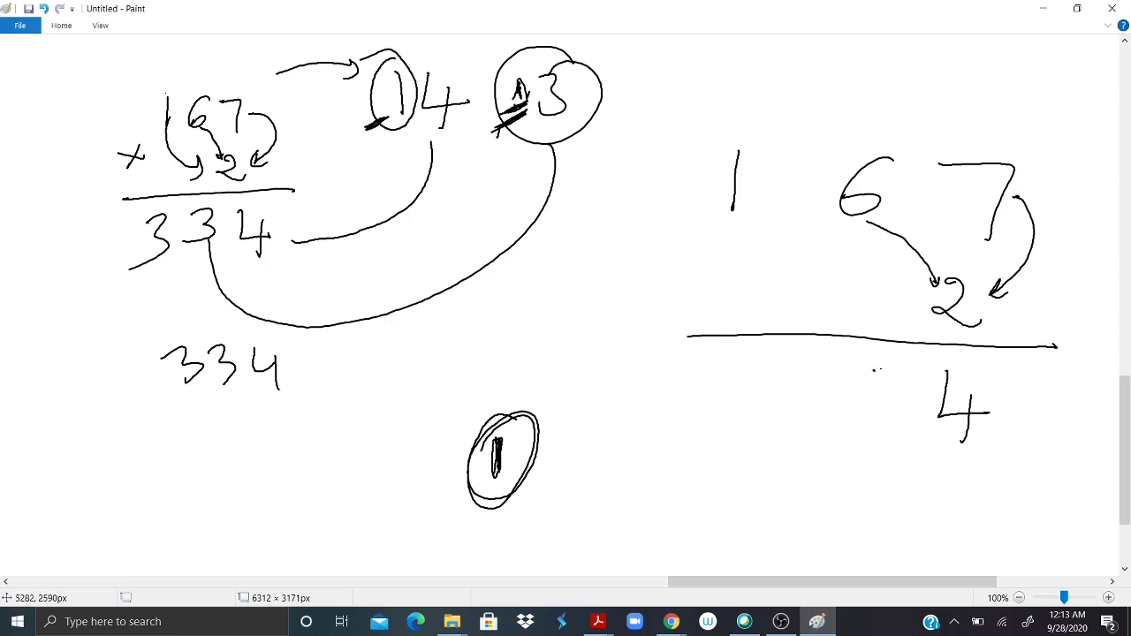
mouse_move(873, 370)
mouse_down()
mouse_move(903, 396)
mouse_move(854, 411)
mouse_up()
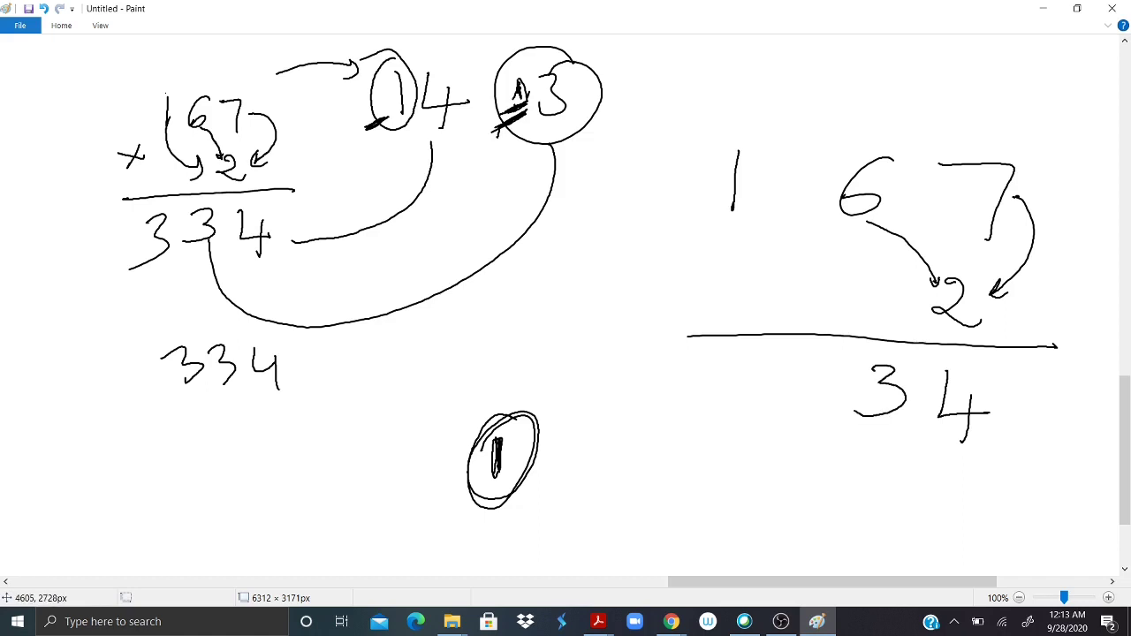
mouse_move(497, 442)
mouse_down()
mouse_move(496, 474)
mouse_move(492, 456)
mouse_up()
- Multiply the 1 by 2 to complete 334 and box the answer
drag(740, 226, 913, 309)
drag(850, 279, 910, 305)
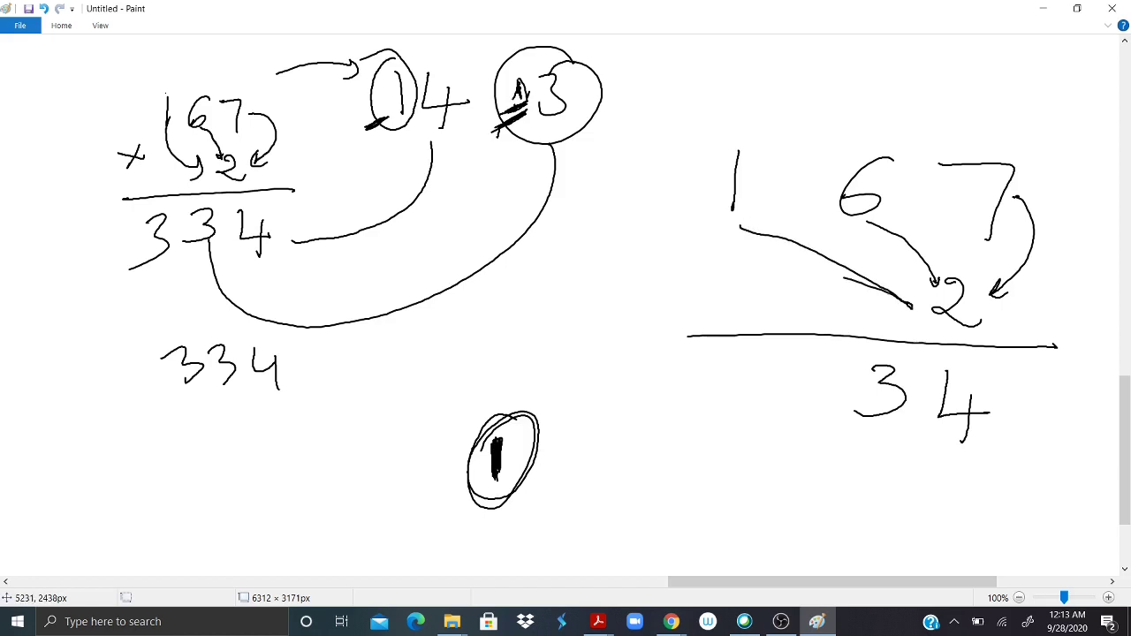
mouse_move(537, 353)
mouse_down()
mouse_move(552, 378)
mouse_move(579, 378)
mouse_up()
mouse_move(519, 435)
mouse_down()
mouse_move(508, 495)
mouse_move(521, 477)
mouse_move(473, 463)
mouse_up()
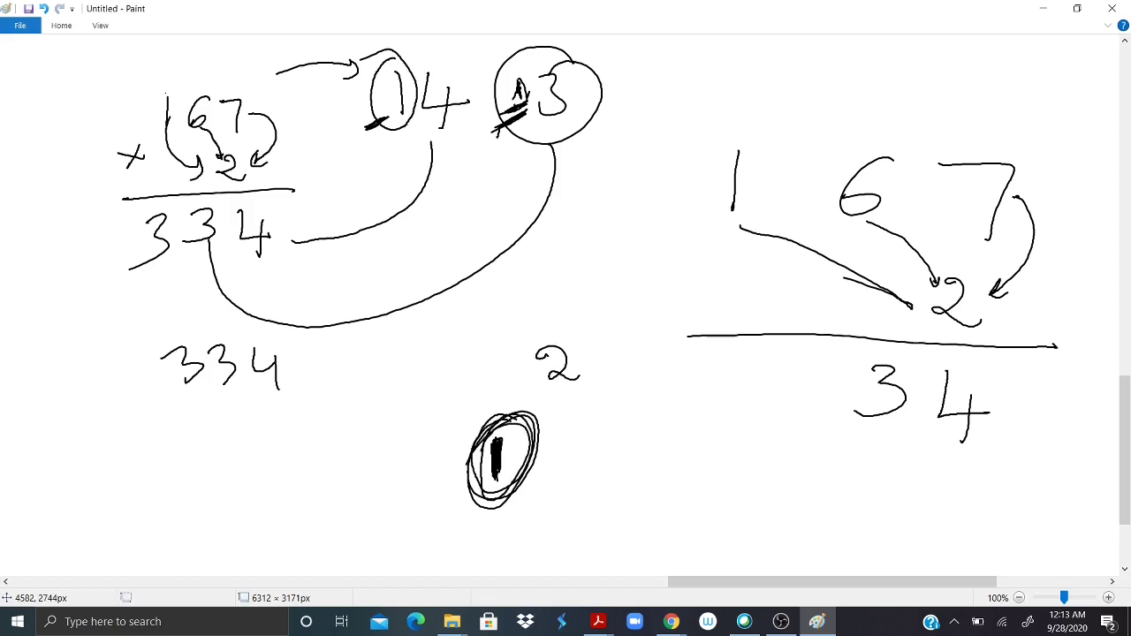
mouse_move(767, 354)
mouse_down()
mouse_move(797, 375)
mouse_move(750, 457)
mouse_move(1023, 439)
mouse_move(953, 371)
mouse_up()
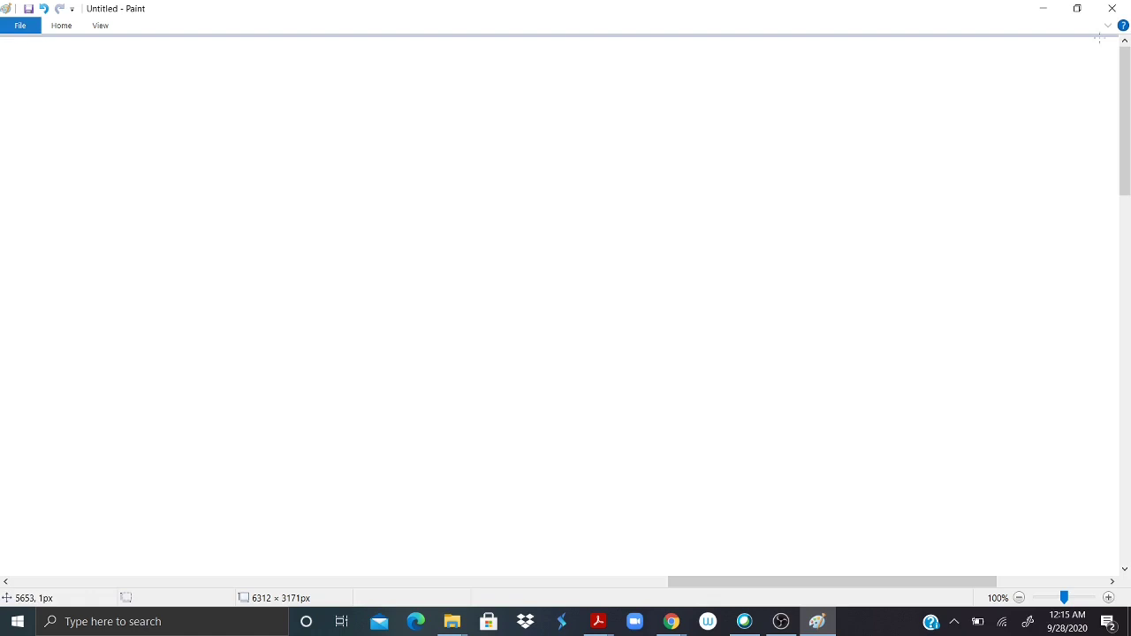
- Write 201 × 23 vertically, underline it and circle the 3
mouse_move(205, 86)
mouse_down()
mouse_move(196, 113)
mouse_move(226, 111)
mouse_up()
drag(244, 87, 266, 114)
mouse_move(170, 143)
mouse_down()
mouse_move(184, 158)
mouse_move(166, 165)
mouse_up()
drag(232, 132, 255, 162)
drag(131, 191, 390, 172)
mouse_move(265, 130)
mouse_down()
mouse_move(274, 141)
mouse_move(295, 97)
mouse_up()
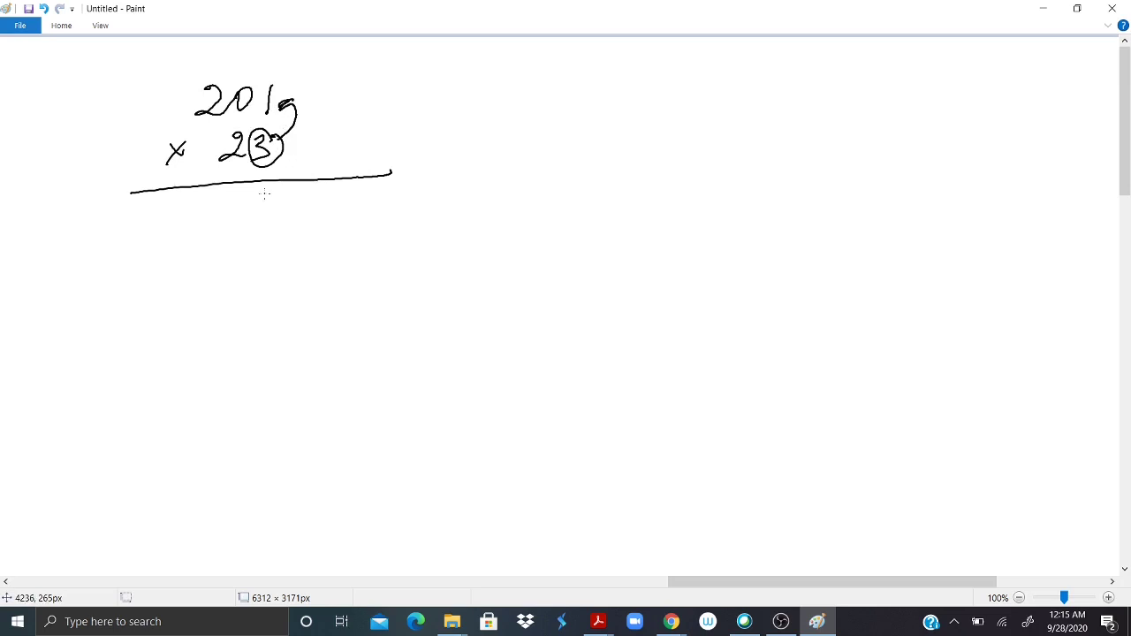
- Write the first partial product 603 with arcs from the 3 over 201
drag(268, 196, 268, 245)
drag(257, 199, 249, 258)
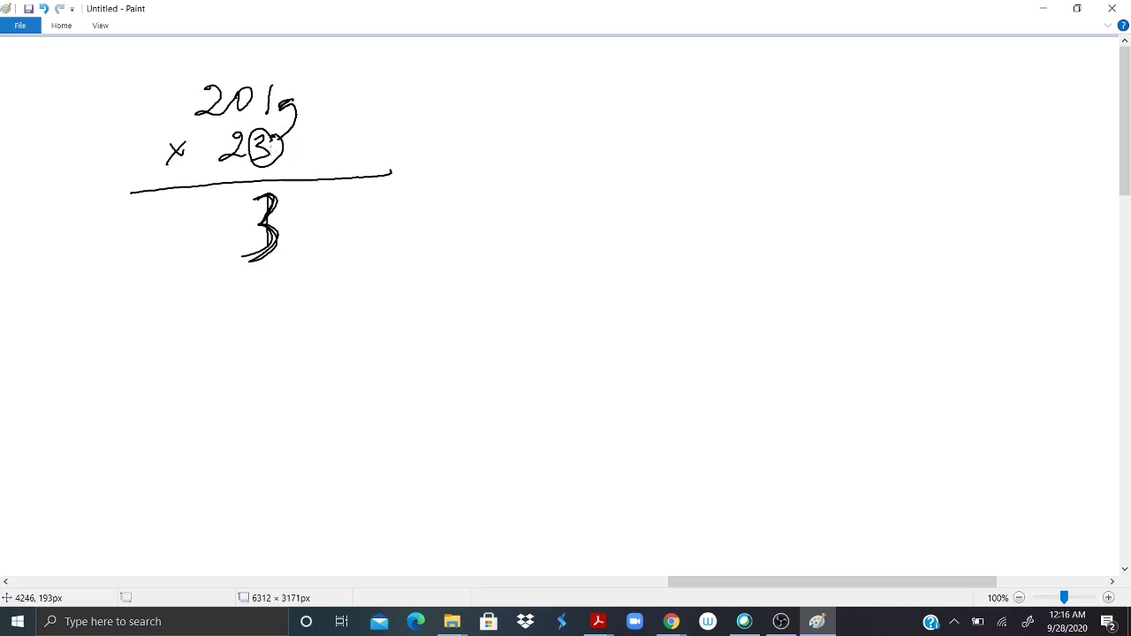
mouse_move(281, 148)
mouse_down()
mouse_move(305, 74)
mouse_move(253, 72)
mouse_up()
mouse_move(258, 64)
mouse_down()
mouse_move(251, 74)
mouse_move(267, 79)
mouse_up()
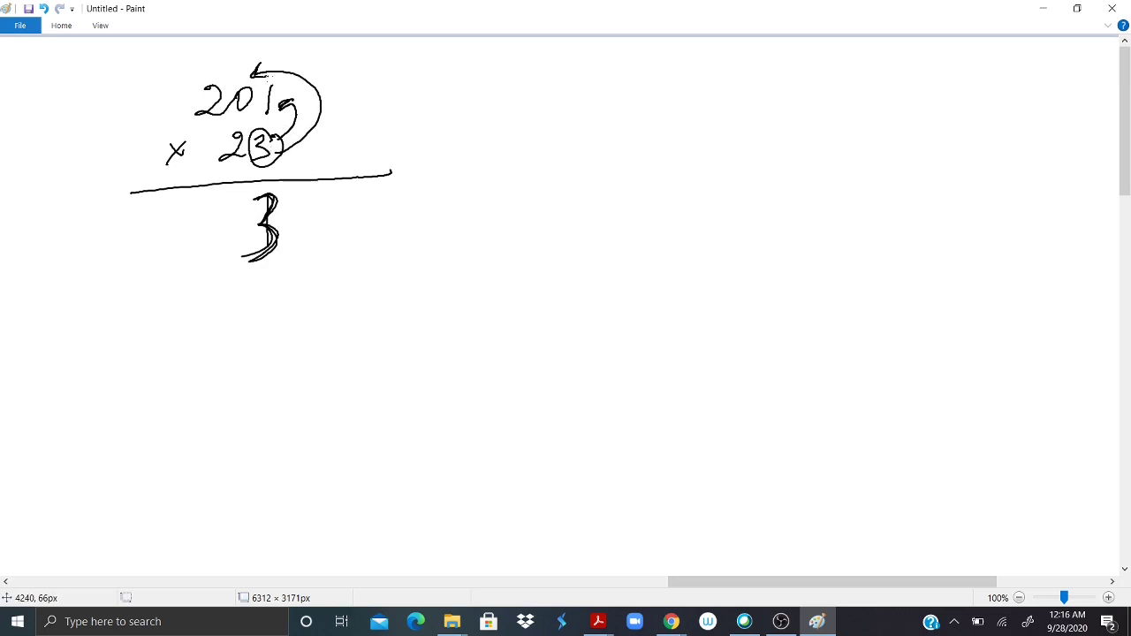
mouse_move(226, 207)
mouse_down()
mouse_move(242, 212)
mouse_move(223, 210)
mouse_up()
mouse_move(285, 150)
mouse_down()
mouse_move(279, 49)
mouse_move(196, 79)
mouse_up()
drag(187, 207, 167, 248)
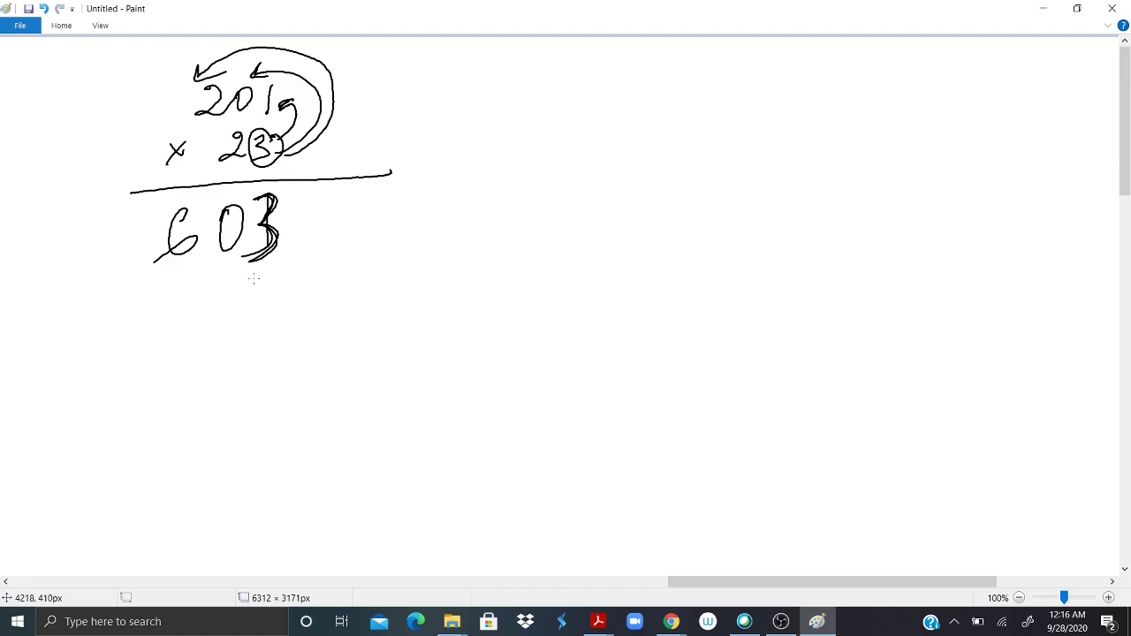
- Write the second partial product 402 beneath 603, starting with a placeholder
mouse_move(254, 279)
mouse_down()
mouse_move(260, 288)
mouse_move(283, 270)
mouse_up()
drag(222, 269, 243, 290)
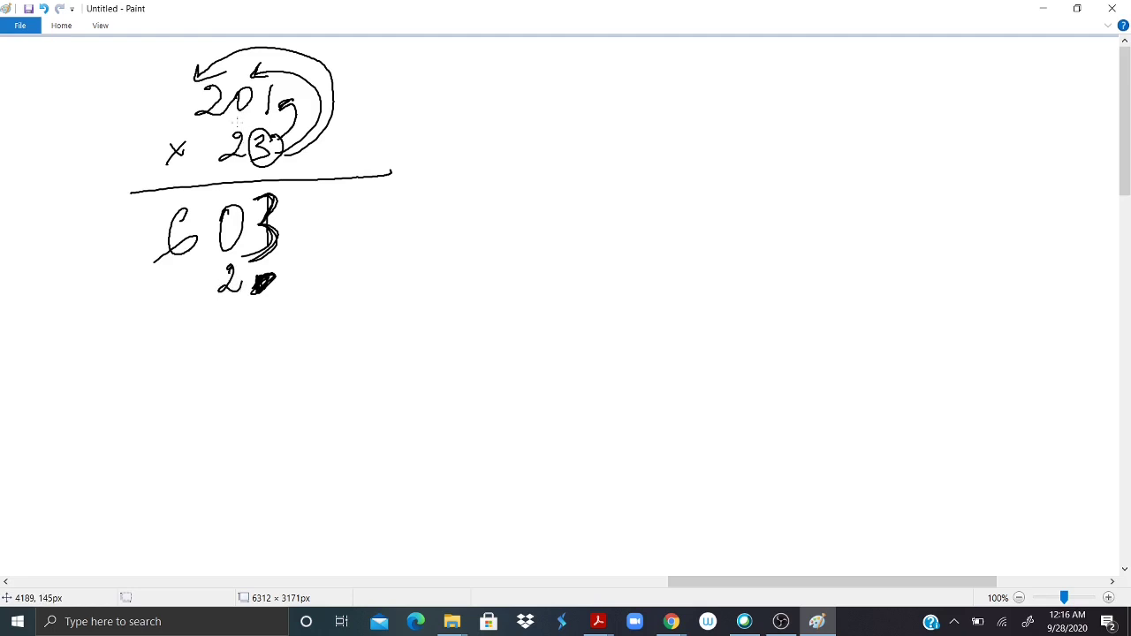
mouse_move(186, 265)
mouse_down()
mouse_move(177, 292)
mouse_move(188, 265)
mouse_move(136, 305)
mouse_up()
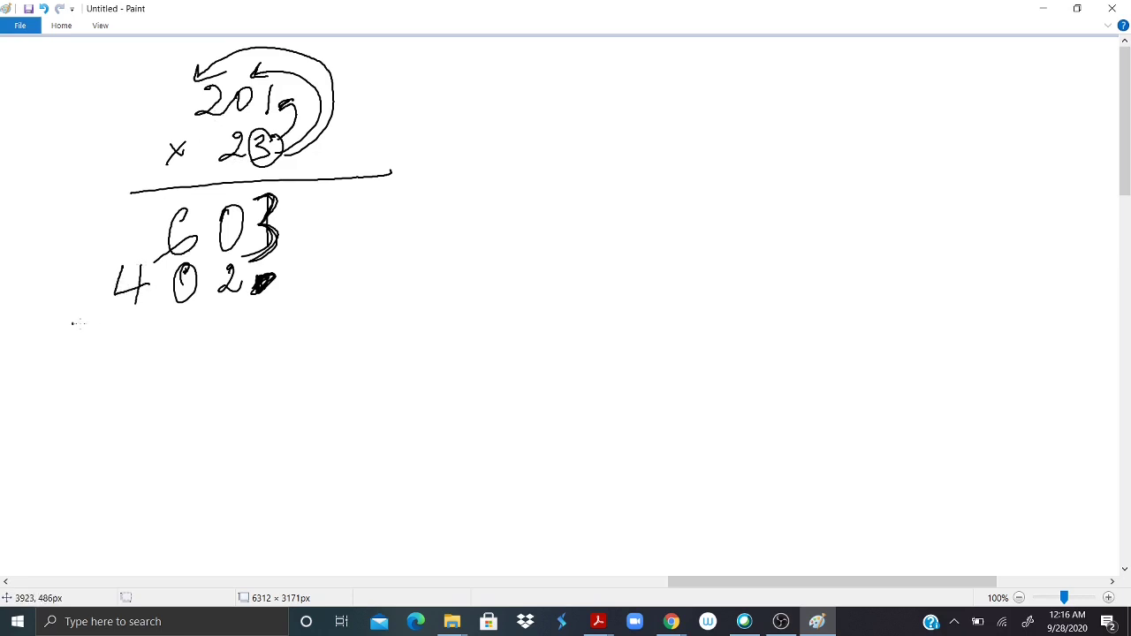
- Add a plus sign and sum underline, plus an arrow from the 3 down to 402
drag(73, 323, 395, 309)
drag(66, 279, 102, 270)
drag(86, 259, 88, 298)
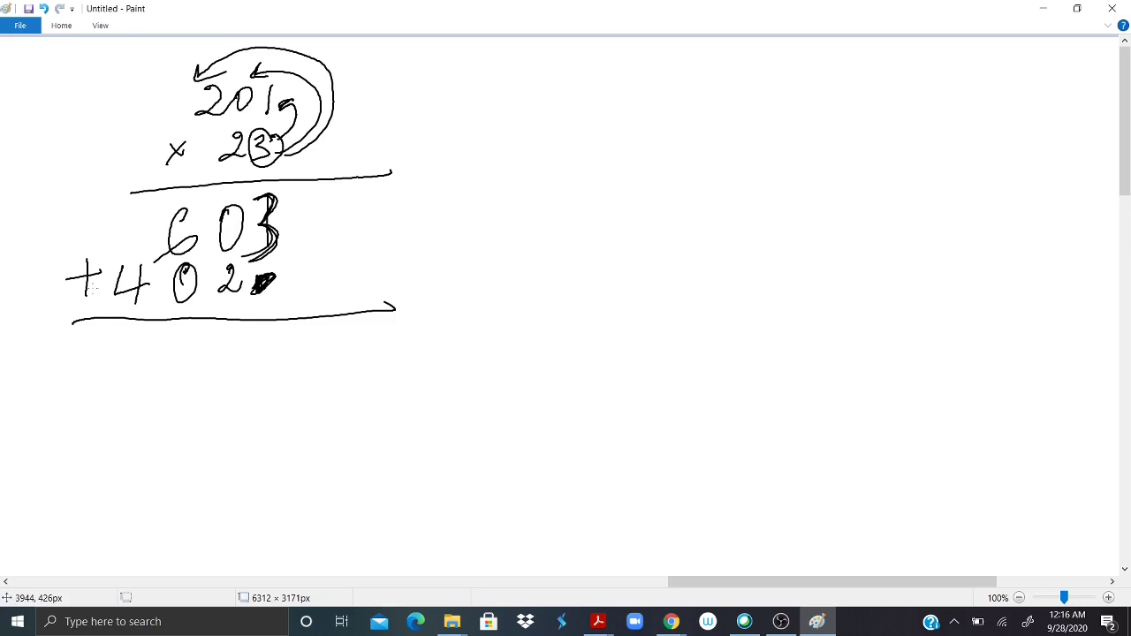
mouse_move(280, 228)
mouse_down()
mouse_move(308, 240)
mouse_move(292, 270)
mouse_up()
- Write the sum 4623, box it, and draw a vertical divider to its right
mouse_move(253, 338)
mouse_down()
mouse_move(275, 378)
mouse_move(248, 385)
mouse_move(233, 345)
mouse_move(219, 378)
mouse_move(249, 385)
mouse_up()
drag(200, 334, 177, 383)
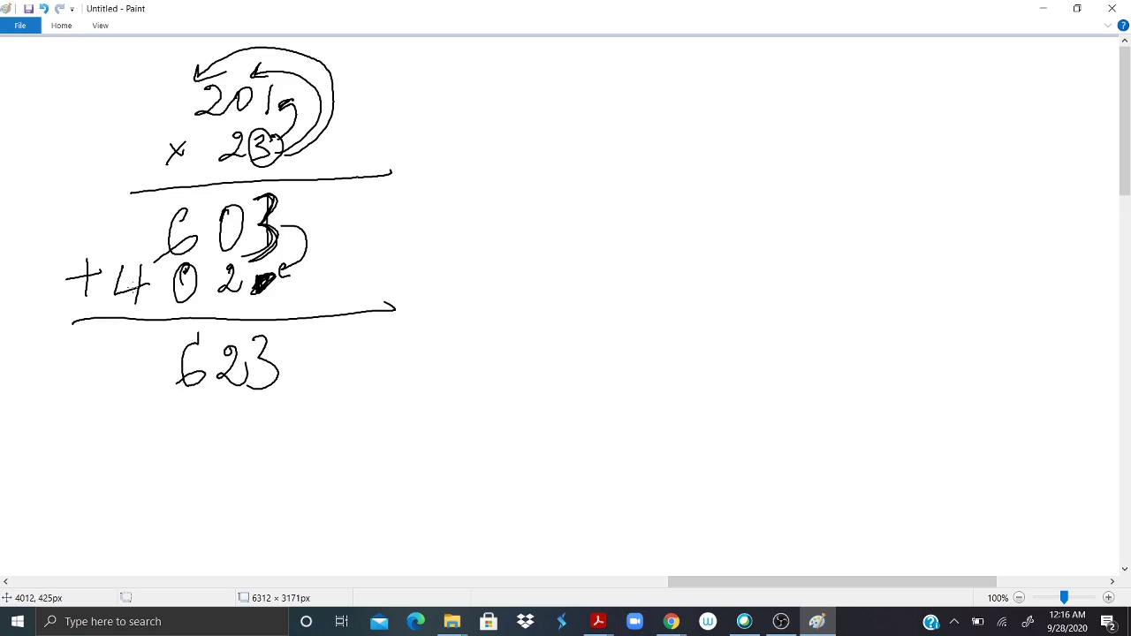
drag(141, 344, 164, 380)
drag(159, 347, 152, 410)
mouse_move(106, 336)
mouse_down()
mouse_move(106, 401)
mouse_move(318, 429)
mouse_move(326, 306)
mouse_move(196, 305)
mouse_move(99, 419)
mouse_up()
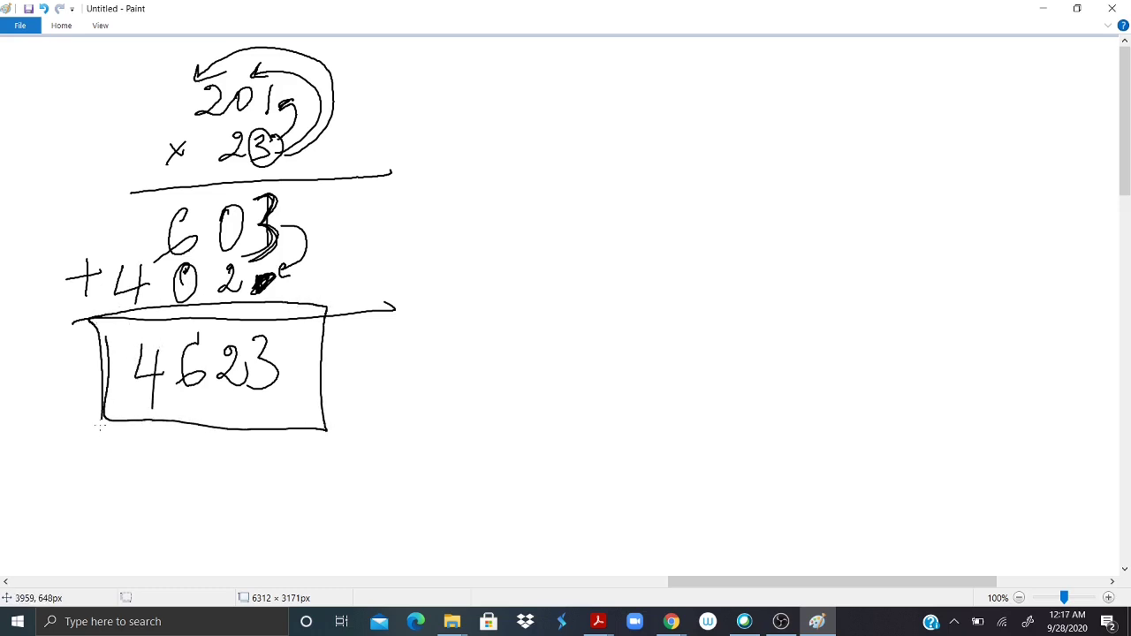
drag(418, 64, 427, 530)
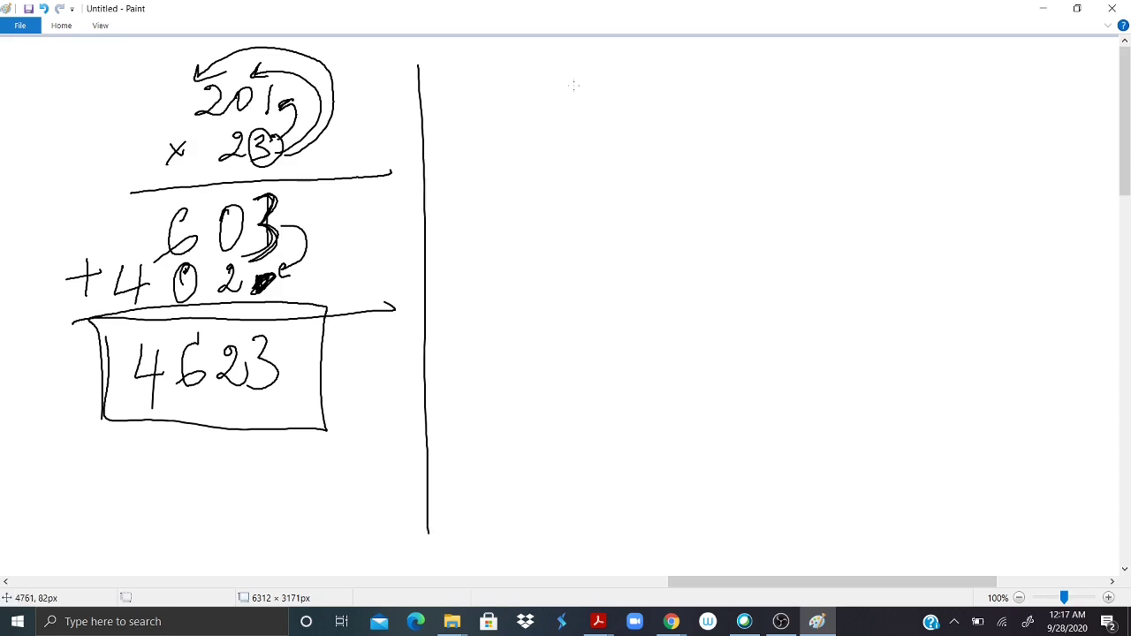
- Write the practice problem 174 × 23 = ? at the upper right and underline it
drag(587, 83, 585, 125)
mouse_move(609, 81)
mouse_down()
mouse_move(633, 79)
mouse_move(631, 123)
mouse_up()
mouse_move(664, 81)
mouse_down()
mouse_move(689, 107)
mouse_move(671, 127)
mouse_up()
drag(737, 86, 763, 108)
mouse_move(762, 82)
mouse_down()
mouse_move(741, 110)
mouse_move(850, 110)
mouse_up()
drag(928, 85, 965, 83)
drag(935, 101, 981, 99)
drag(1002, 72, 1004, 101)
click(1002, 110)
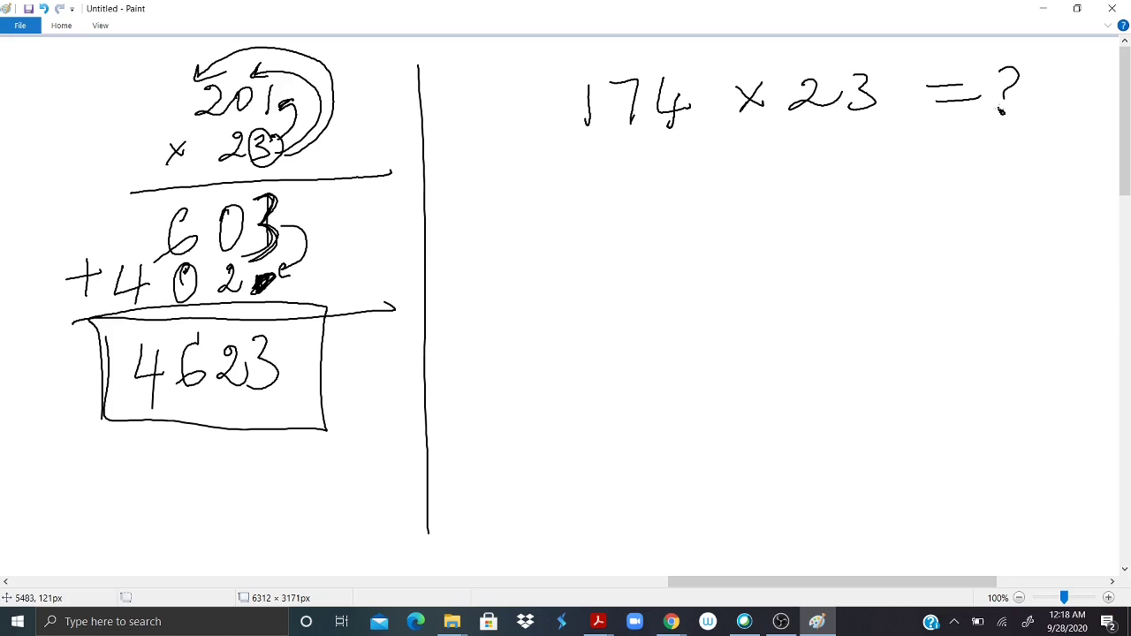
drag(451, 183, 1102, 200)
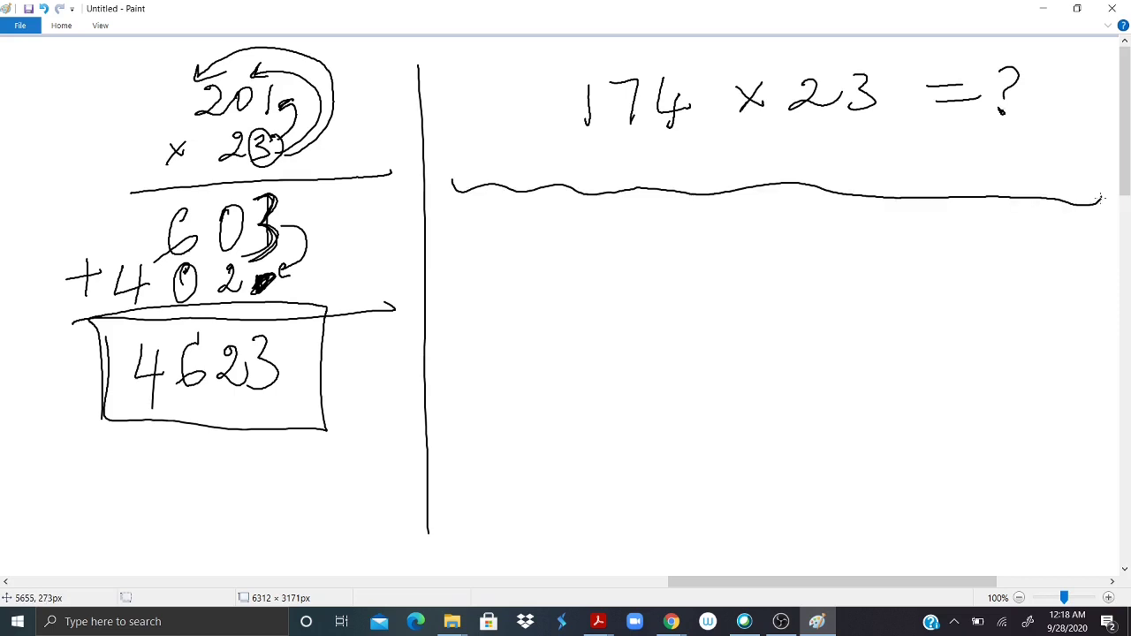
- Write the zero rule 0 × X = 0 below the practice problem
mouse_move(536, 265)
mouse_down()
mouse_move(562, 284)
mouse_move(533, 261)
mouse_up()
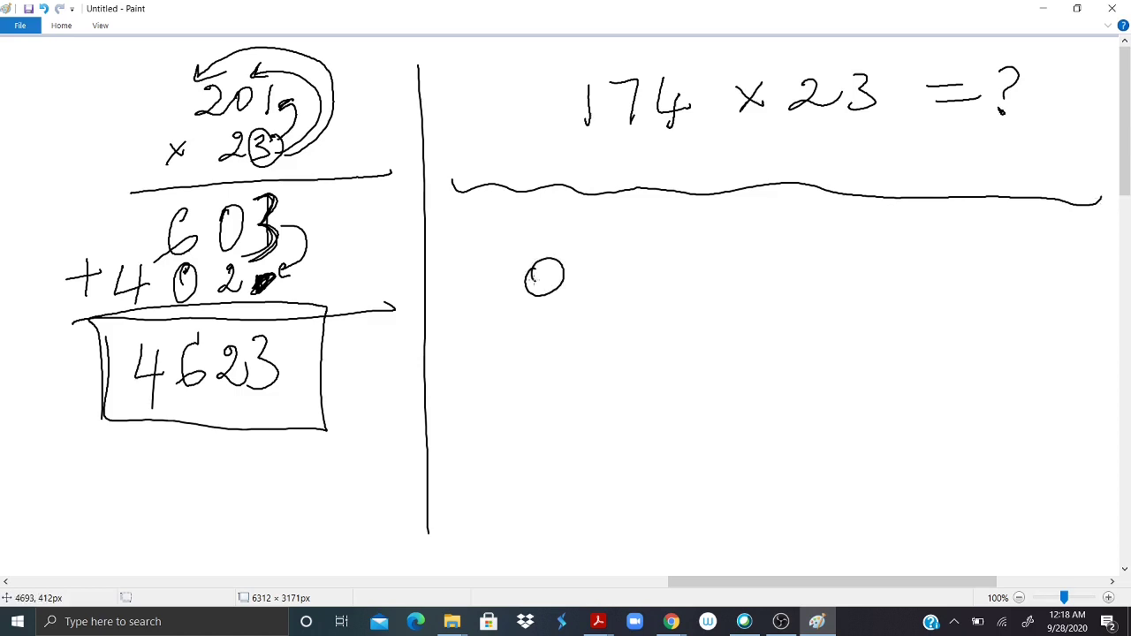
mouse_move(604, 263)
mouse_down()
mouse_move(633, 284)
mouse_move(613, 288)
mouse_up()
mouse_move(622, 256)
mouse_down()
mouse_move(620, 290)
mouse_move(642, 268)
mouse_move(711, 288)
mouse_up()
drag(712, 252, 681, 289)
drag(783, 267, 830, 267)
mouse_move(795, 282)
mouse_down()
mouse_move(847, 281)
mouse_move(904, 256)
mouse_move(873, 267)
mouse_up()
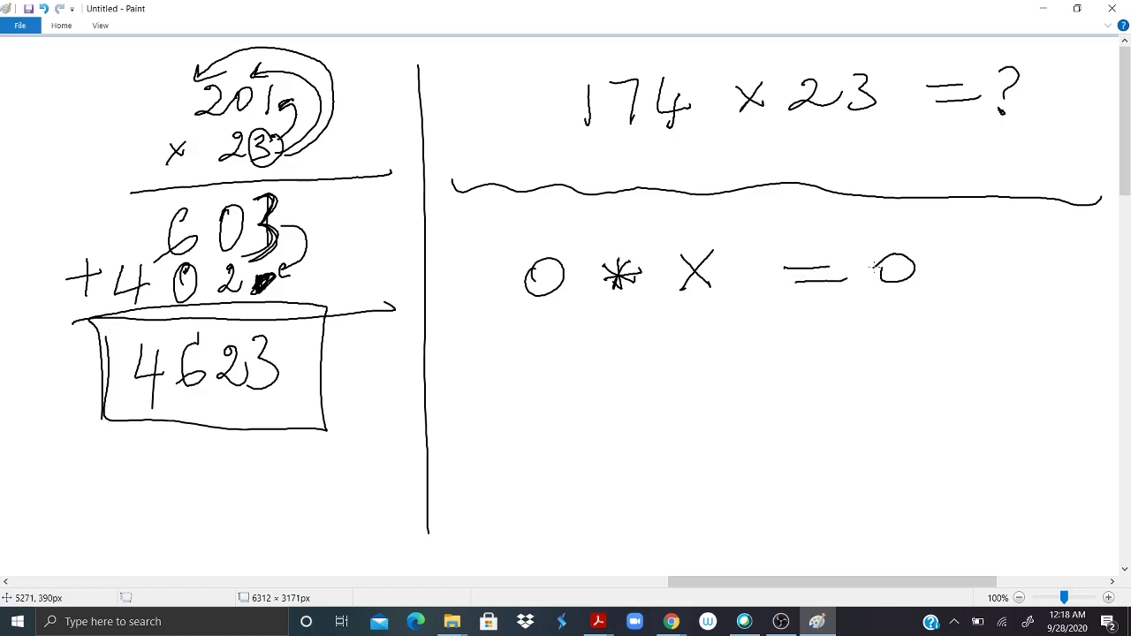
- Write the example 0 × 3 = 0 on the next row
mouse_move(555, 324)
mouse_down()
mouse_move(540, 357)
mouse_move(557, 324)
mouse_up()
mouse_move(621, 357)
mouse_down()
mouse_move(636, 325)
mouse_move(649, 347)
mouse_up()
mouse_move(677, 325)
mouse_down()
mouse_move(695, 334)
mouse_move(686, 350)
mouse_up()
drag(799, 324, 834, 320)
drag(808, 338, 916, 332)
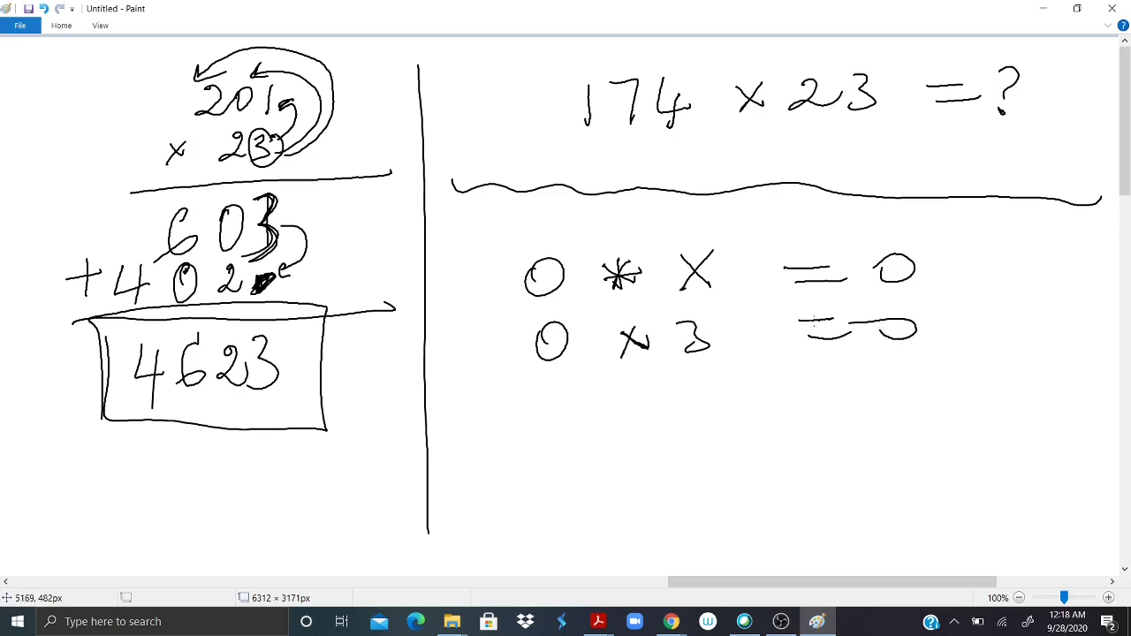
- Write the example 0 × 20 = 0 on the third row
mouse_move(551, 391)
mouse_down()
mouse_move(547, 414)
mouse_move(555, 388)
mouse_up()
drag(624, 395, 653, 418)
drag(650, 394, 626, 424)
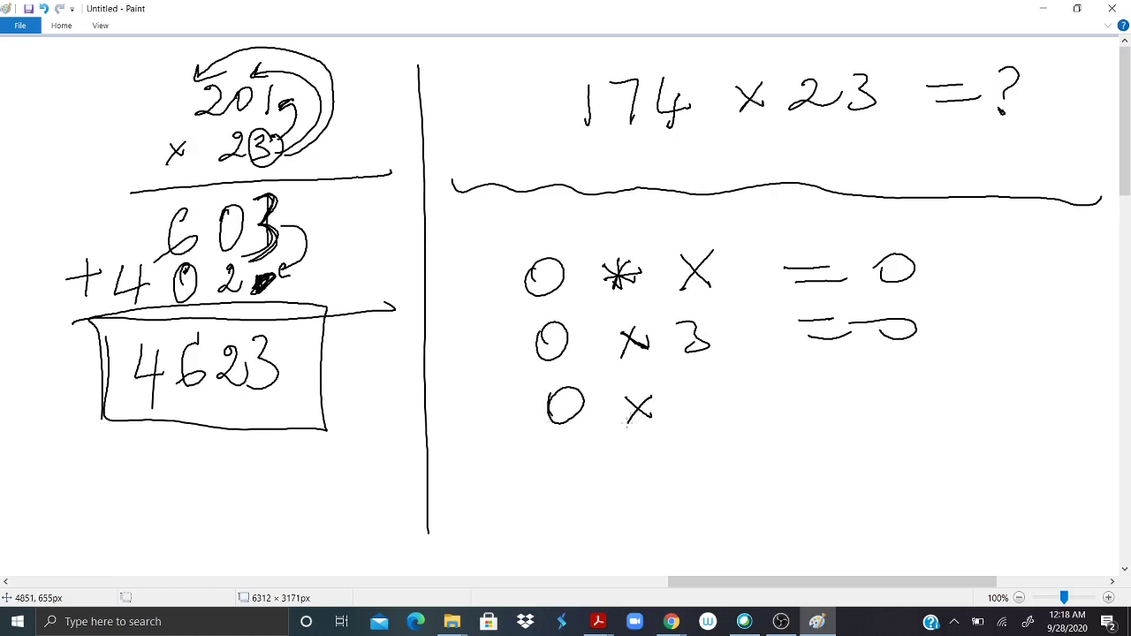
mouse_move(691, 392)
mouse_down()
mouse_move(699, 415)
mouse_move(728, 414)
mouse_up()
mouse_move(748, 394)
mouse_down()
mouse_move(733, 412)
mouse_move(751, 396)
mouse_up()
drag(820, 387, 850, 387)
drag(801, 405, 931, 399)
- Write 0 × 800 = 0 on the fourth row, then scroll to blank canvas
mouse_move(557, 458)
mouse_down()
mouse_move(544, 481)
mouse_move(558, 491)
mouse_up()
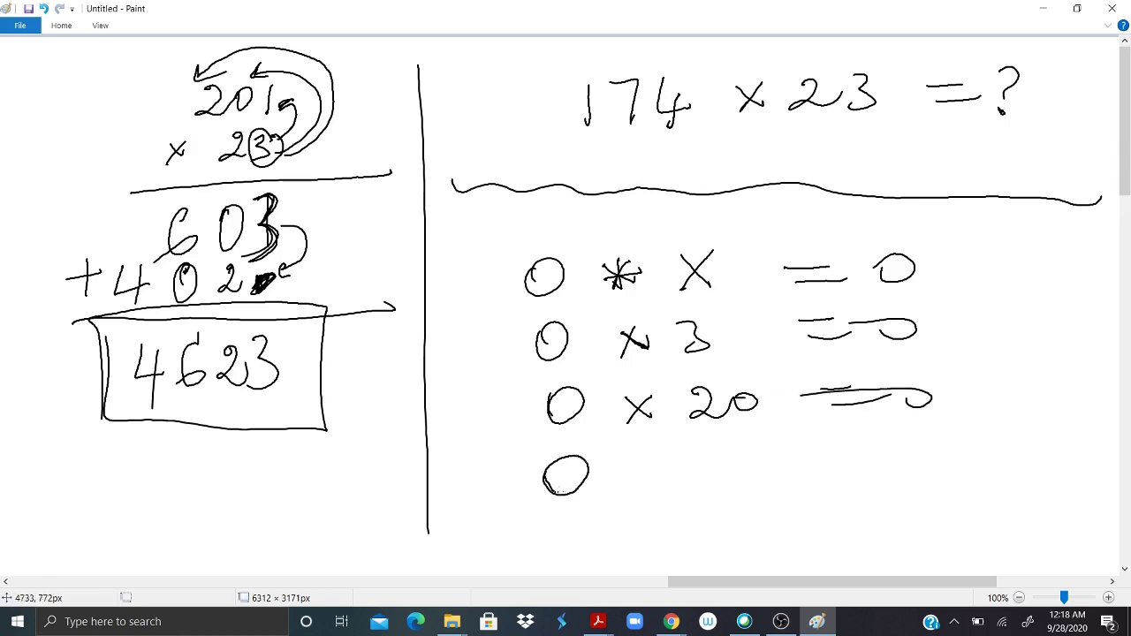
mouse_move(630, 465)
mouse_down()
mouse_move(661, 486)
mouse_move(631, 493)
mouse_up()
mouse_move(758, 461)
mouse_down()
mouse_move(737, 496)
mouse_move(757, 460)
mouse_move(841, 482)
mouse_up()
drag(868, 464, 902, 467)
drag(884, 486, 932, 473)
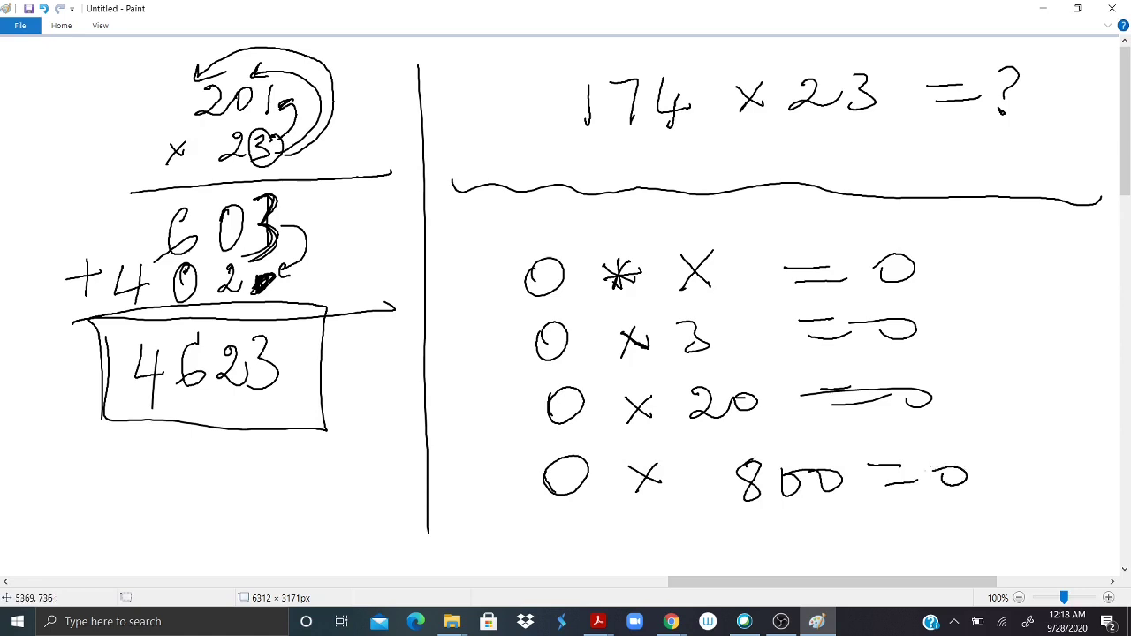
scroll(933, 468, down, 6)
- Write the identity rule 1 × X = X at the top
drag(175, 94, 174, 139)
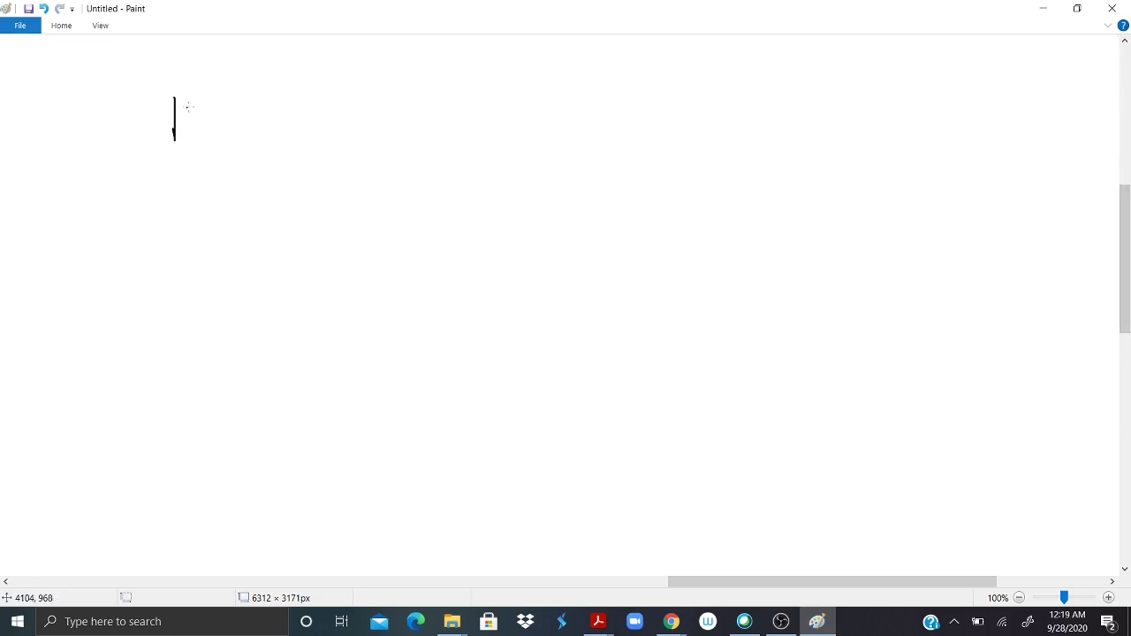
mouse_move(202, 103)
mouse_down()
mouse_move(233, 127)
mouse_move(204, 131)
mouse_move(214, 137)
mouse_up()
drag(202, 114, 237, 113)
drag(263, 94, 297, 135)
drag(304, 89, 277, 122)
drag(333, 124, 452, 126)
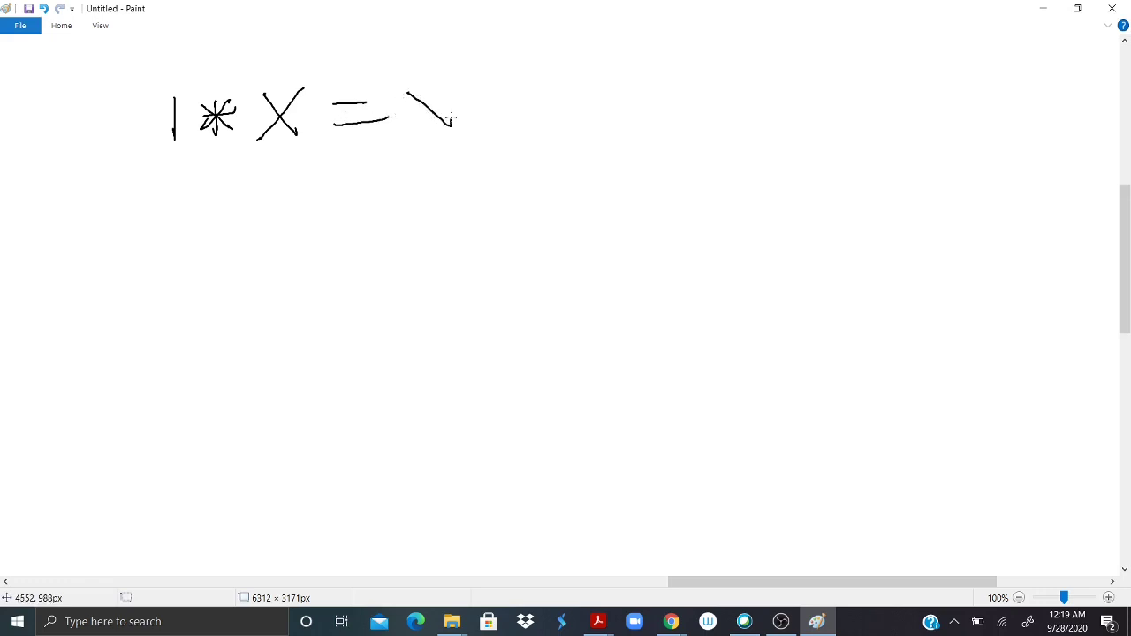
drag(456, 85, 402, 132)
- Write the example 1 × 20 = 20 beneath the rule
drag(174, 164, 184, 217)
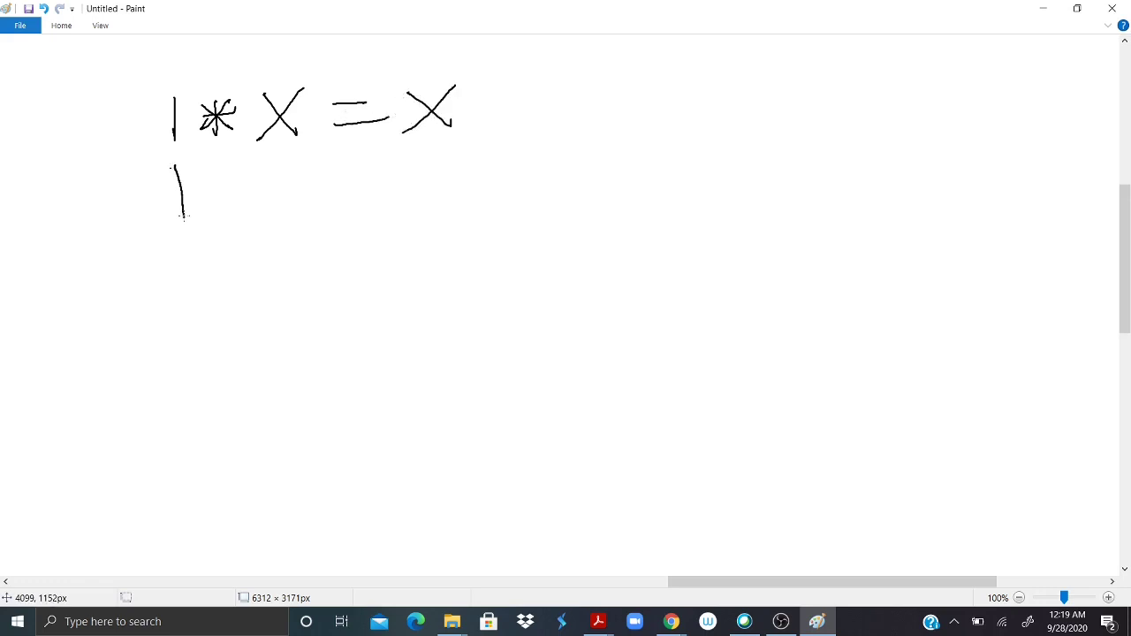
drag(215, 176, 233, 196)
mouse_move(232, 174)
mouse_down()
mouse_move(213, 192)
mouse_move(304, 199)
mouse_move(311, 175)
mouse_move(408, 176)
mouse_up()
drag(377, 195, 417, 192)
mouse_move(455, 171)
mouse_down()
mouse_move(468, 204)
mouse_move(483, 179)
mouse_up()
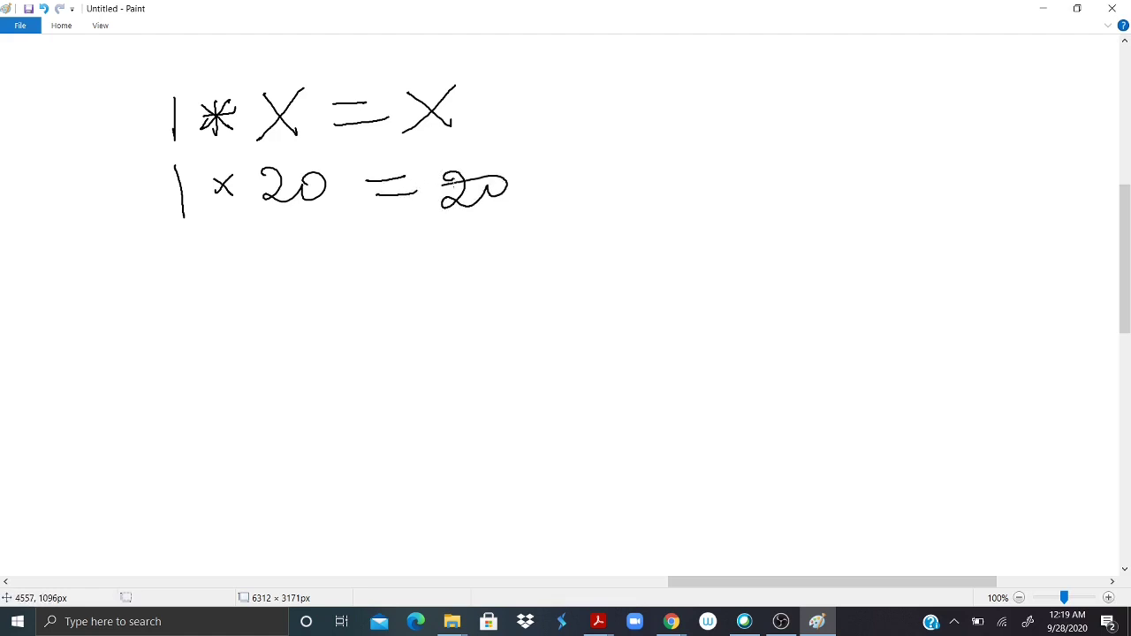
- Write the example 1 × 44 = 44 on the third row
drag(181, 253, 189, 295)
mouse_move(228, 256)
mouse_down()
mouse_move(262, 277)
mouse_move(237, 285)
mouse_up()
mouse_move(290, 244)
mouse_down()
mouse_move(322, 263)
mouse_move(304, 291)
mouse_up()
mouse_move(330, 250)
mouse_down()
mouse_move(332, 274)
mouse_move(355, 263)
mouse_up()
mouse_move(347, 254)
mouse_down()
mouse_move(352, 288)
mouse_move(410, 255)
mouse_up()
drag(394, 270, 431, 268)
mouse_move(438, 244)
mouse_down()
mouse_move(468, 262)
mouse_move(449, 292)
mouse_up()
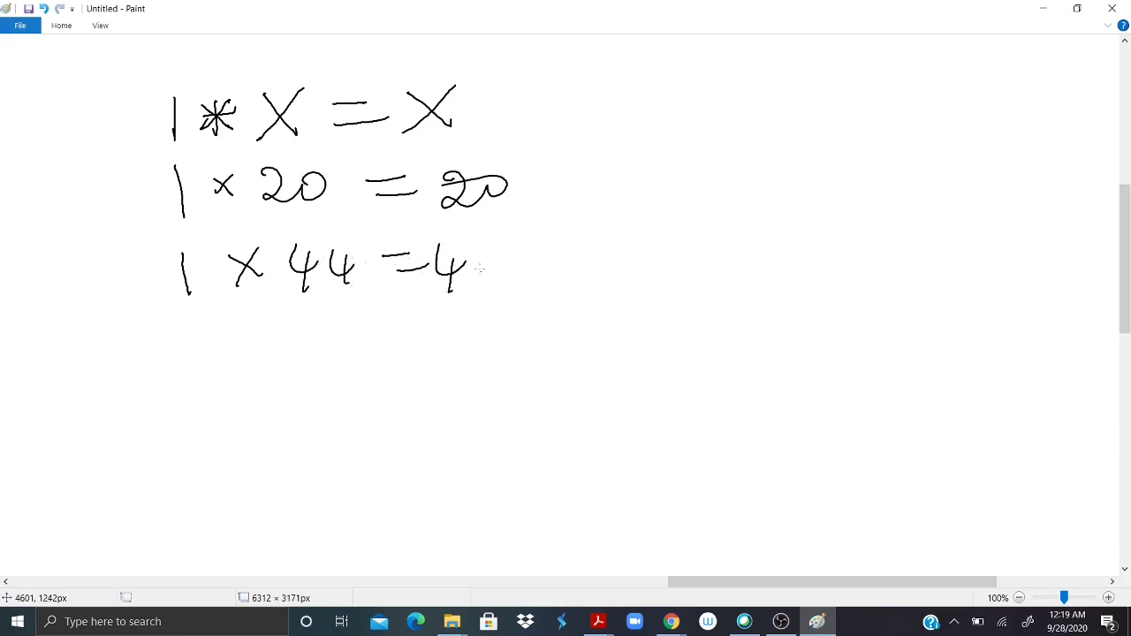
drag(478, 240, 481, 265)
mouse_move(481, 258)
mouse_down()
mouse_move(516, 260)
mouse_move(484, 293)
mouse_up()
- Write the example 1 × 1923 = 1923 on the fourth row
drag(185, 326, 196, 367)
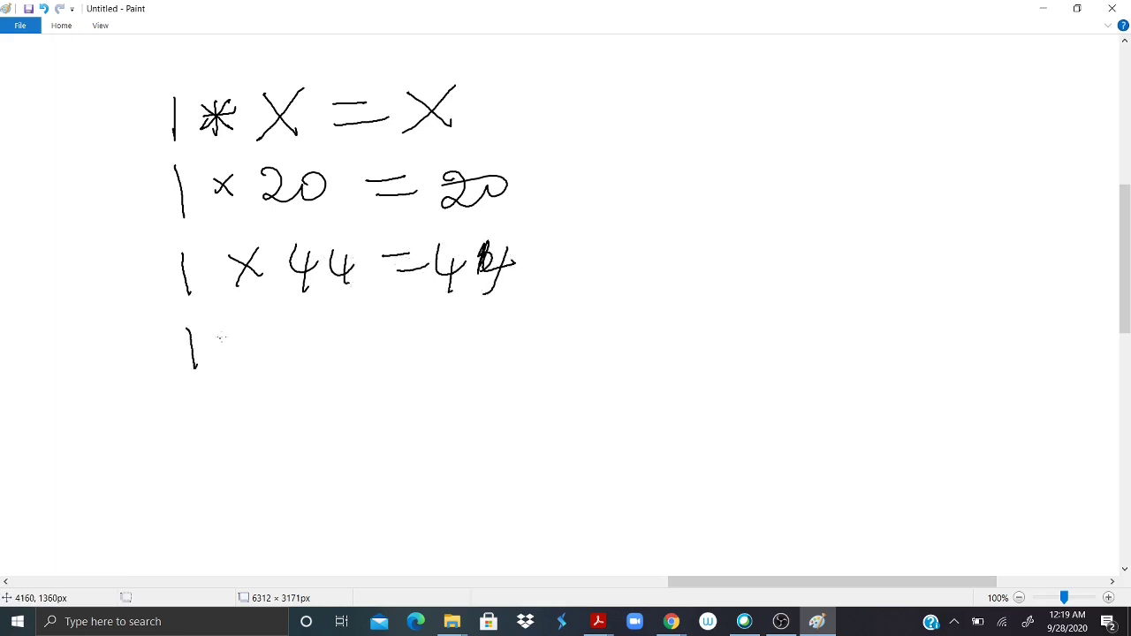
drag(241, 331, 272, 347)
drag(266, 323, 251, 357)
drag(317, 316, 319, 347)
mouse_move(356, 312)
mouse_down()
mouse_move(359, 350)
mouse_move(499, 319)
mouse_move(515, 335)
mouse_up()
drag(554, 303, 557, 348)
mouse_move(596, 309)
mouse_down()
mouse_move(583, 295)
mouse_move(586, 346)
mouse_move(622, 308)
mouse_move(649, 349)
mouse_up()
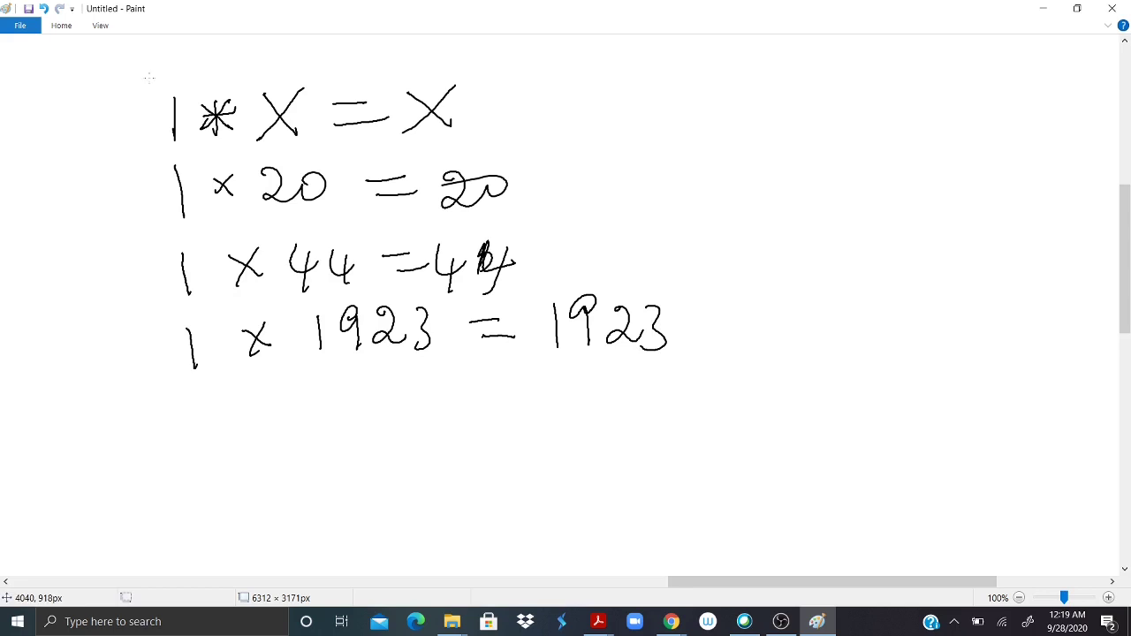
- Circle the column of 1s and note that 1 is the multiplicative identity
mouse_move(148, 76)
mouse_down()
mouse_move(128, 113)
mouse_move(228, 329)
mouse_move(107, 185)
mouse_up()
drag(727, 96, 735, 137)
drag(784, 108, 804, 130)
drag(800, 108, 786, 129)
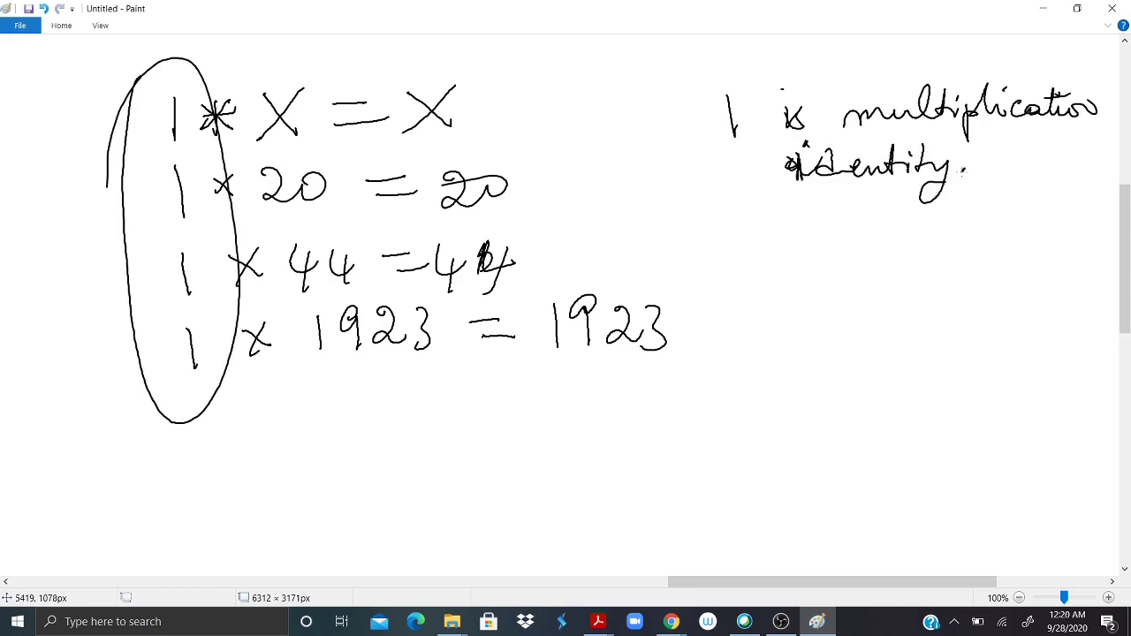
drag(1125, 309, 1126, 417)
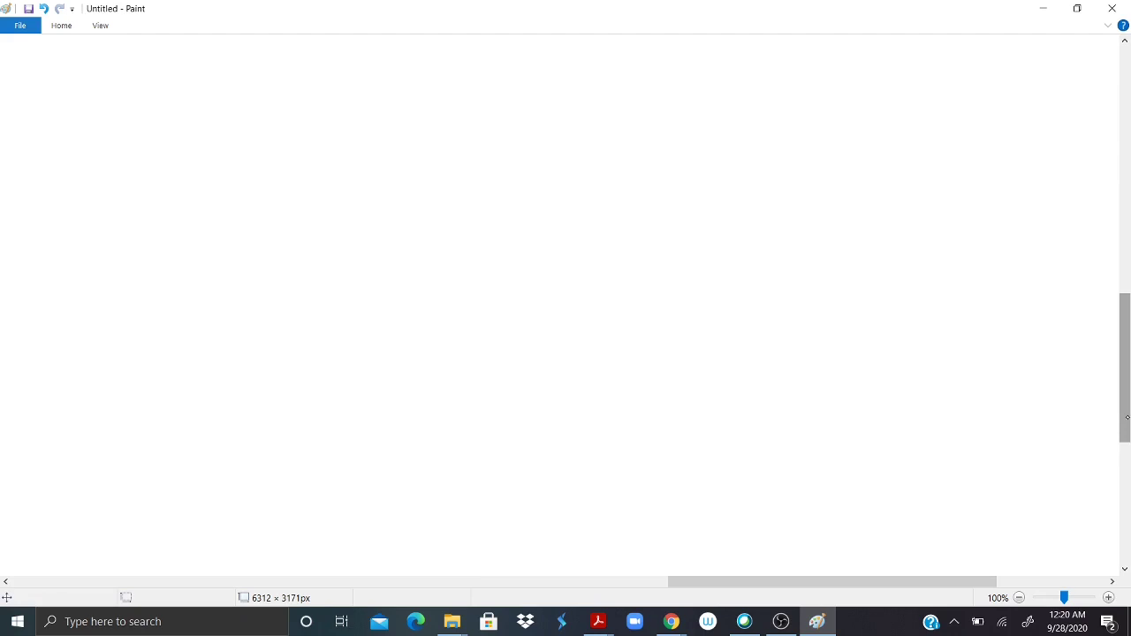
- Write the equation 5 × 4 = 20 on the top line
mouse_move(227, 93)
mouse_down()
mouse_move(208, 126)
mouse_move(270, 107)
mouse_move(284, 118)
mouse_up()
drag(285, 93, 259, 125)
drag(320, 88, 348, 114)
drag(333, 97, 327, 129)
drag(385, 98, 426, 94)
drag(397, 116, 520, 104)
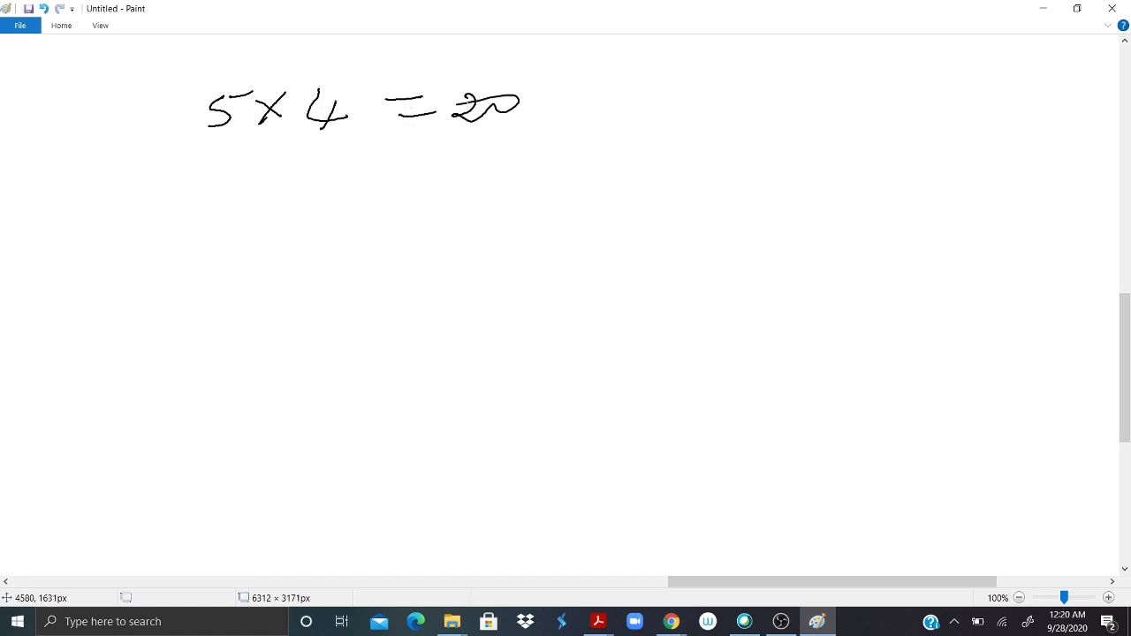
- Write 4 × 5 = 20 below it, add a divider, and label it Commutative ✓
mouse_move(219, 146)
mouse_down()
mouse_move(210, 180)
mouse_move(246, 174)
mouse_up()
drag(238, 156, 228, 195)
drag(273, 157, 304, 165)
mouse_move(293, 156)
mouse_down()
mouse_move(280, 176)
mouse_move(313, 180)
mouse_up()
drag(325, 150, 352, 146)
drag(415, 153, 444, 149)
mouse_move(414, 168)
mouse_down()
mouse_move(456, 159)
mouse_move(469, 170)
mouse_up()
mouse_move(468, 169)
mouse_down()
mouse_move(521, 151)
mouse_move(492, 150)
mouse_up()
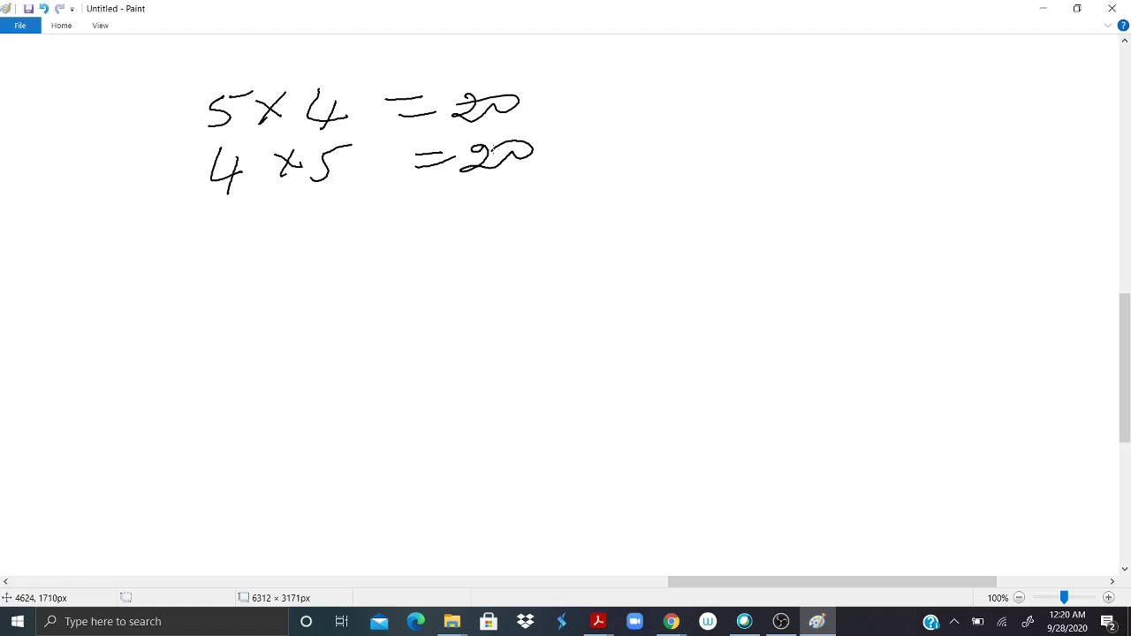
drag(587, 63, 592, 175)
mouse_move(681, 110)
mouse_down()
mouse_move(665, 116)
mouse_move(691, 132)
mouse_up()
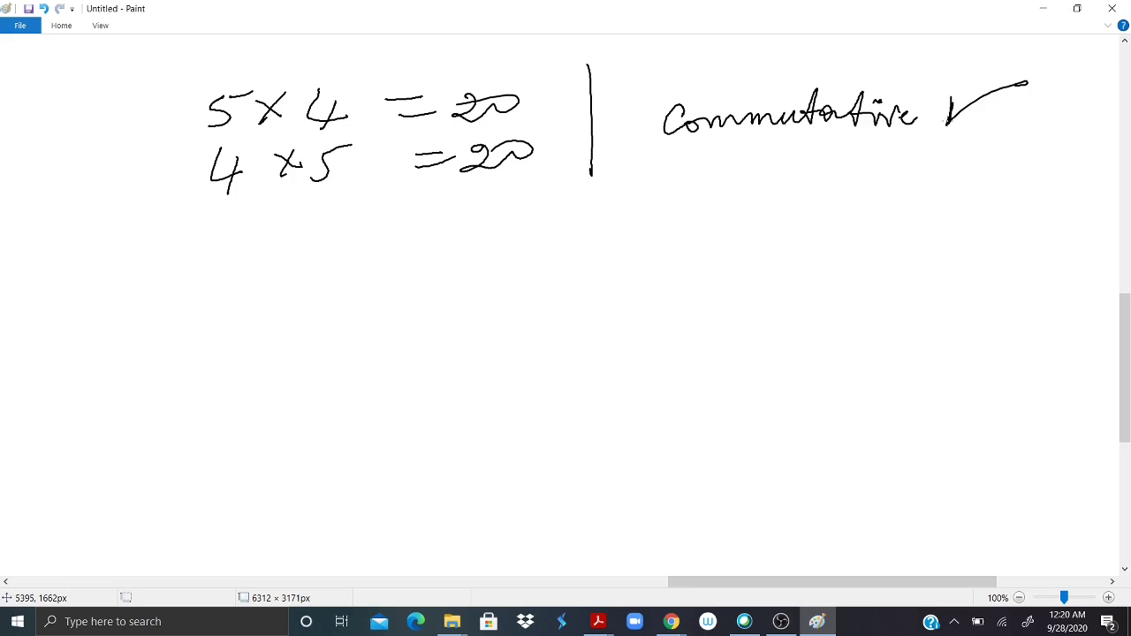
- Underline the commutative section and write the grouped expression (2 × 1) × 4
drag(182, 221, 1109, 216)
mouse_move(127, 276)
mouse_down()
mouse_move(129, 297)
mouse_move(163, 295)
mouse_up()
drag(166, 276, 192, 292)
mouse_move(189, 271)
mouse_down()
mouse_move(171, 300)
mouse_move(212, 298)
mouse_up()
drag(114, 249, 141, 330)
drag(227, 251, 202, 327)
drag(276, 270, 297, 292)
mouse_move(295, 268)
mouse_down()
mouse_move(278, 292)
mouse_move(350, 285)
mouse_up()
drag(332, 260, 332, 304)
drag(210, 266, 212, 300)
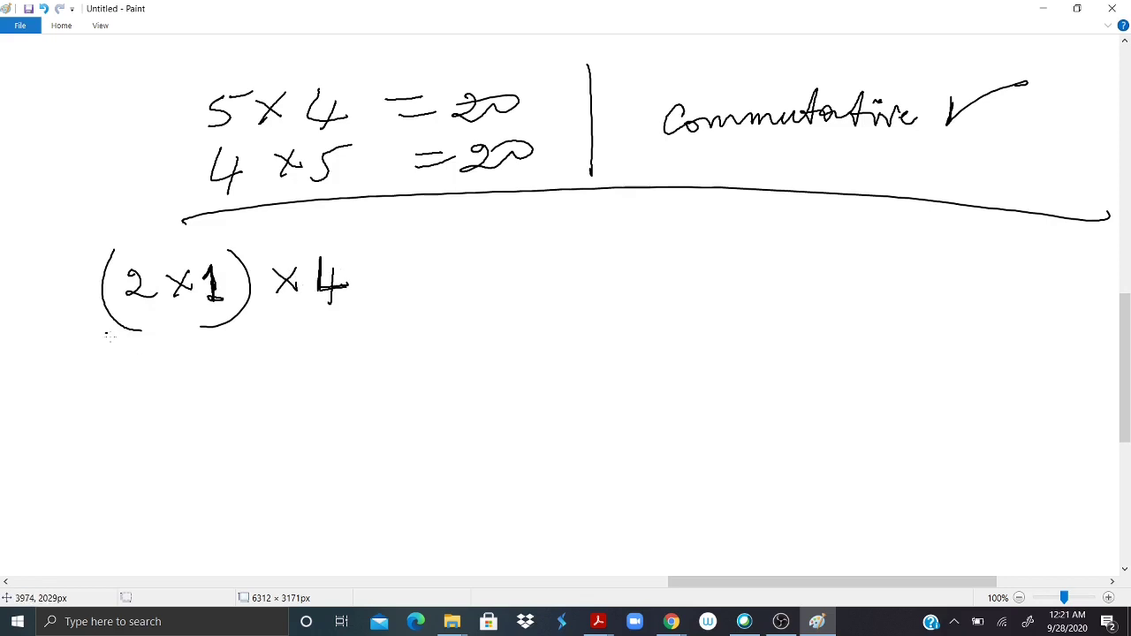
- Brace (2 × 1) down to 2 × 4, then brace that to the result 8
mouse_move(104, 334)
mouse_down()
mouse_move(170, 352)
mouse_move(245, 327)
mouse_up()
mouse_move(175, 375)
mouse_down()
mouse_move(211, 398)
mouse_move(266, 391)
mouse_move(244, 398)
mouse_up()
mouse_move(301, 364)
mouse_down()
mouse_move(297, 389)
mouse_move(327, 385)
mouse_up()
drag(312, 370, 312, 400)
mouse_move(187, 412)
mouse_down()
mouse_move(237, 421)
mouse_move(334, 411)
mouse_up()
mouse_move(279, 436)
mouse_down()
mouse_move(269, 455)
mouse_move(285, 448)
mouse_up()
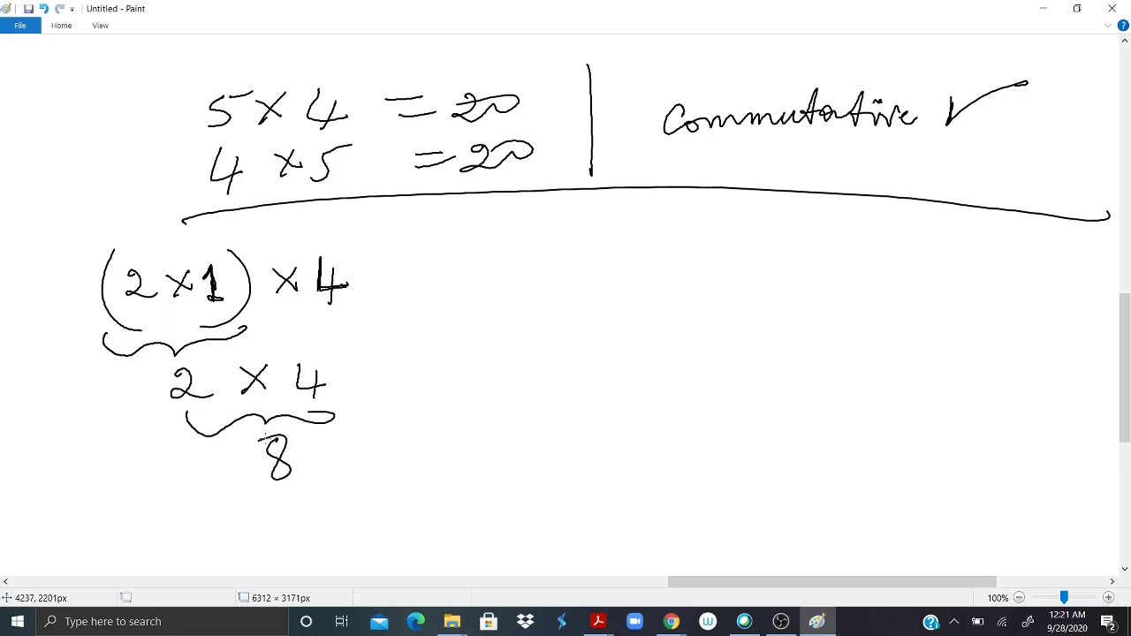
- Write the regrouped expression 2 × (1 × 4) to the right
mouse_move(417, 239)
mouse_down()
mouse_move(430, 261)
mouse_move(445, 260)
mouse_up()
drag(471, 243, 498, 265)
drag(496, 237, 479, 268)
mouse_move(548, 225)
mouse_down()
mouse_move(553, 286)
mouse_move(565, 283)
mouse_up()
mouse_move(579, 246)
mouse_down()
mouse_move(581, 262)
mouse_move(627, 265)
mouse_up()
mouse_move(626, 244)
mouse_down()
mouse_move(605, 269)
mouse_move(664, 256)
mouse_up()
drag(661, 247, 659, 270)
drag(670, 217, 658, 290)
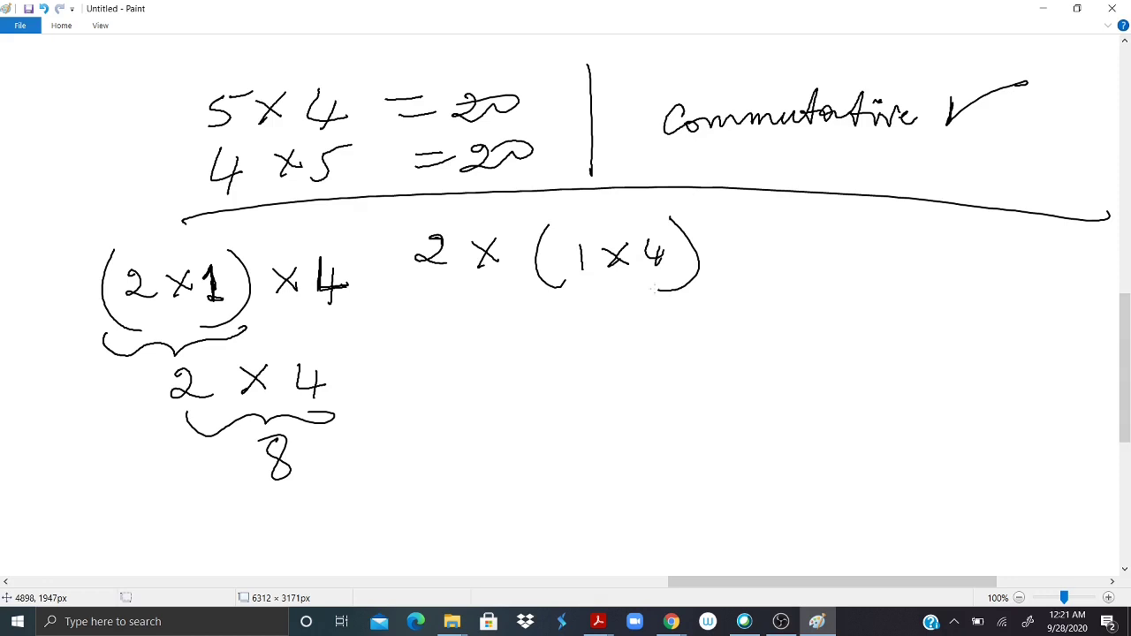
- Brace (1 × 4) down to 2 × 4 and 8, and put = between the 8s
mouse_move(545, 303)
mouse_down()
mouse_move(548, 313)
mouse_move(696, 298)
mouse_up()
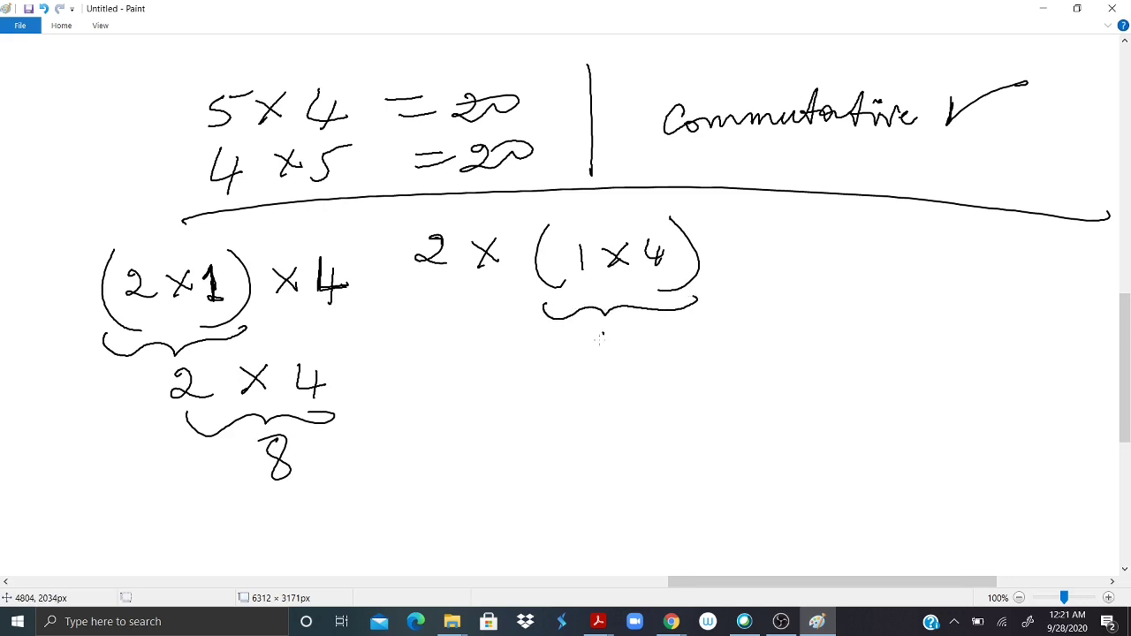
mouse_move(606, 334)
mouse_down()
mouse_move(638, 347)
mouse_move(611, 375)
mouse_up()
mouse_move(471, 341)
mouse_down()
mouse_move(520, 362)
mouse_move(565, 358)
mouse_up()
drag(562, 337, 545, 362)
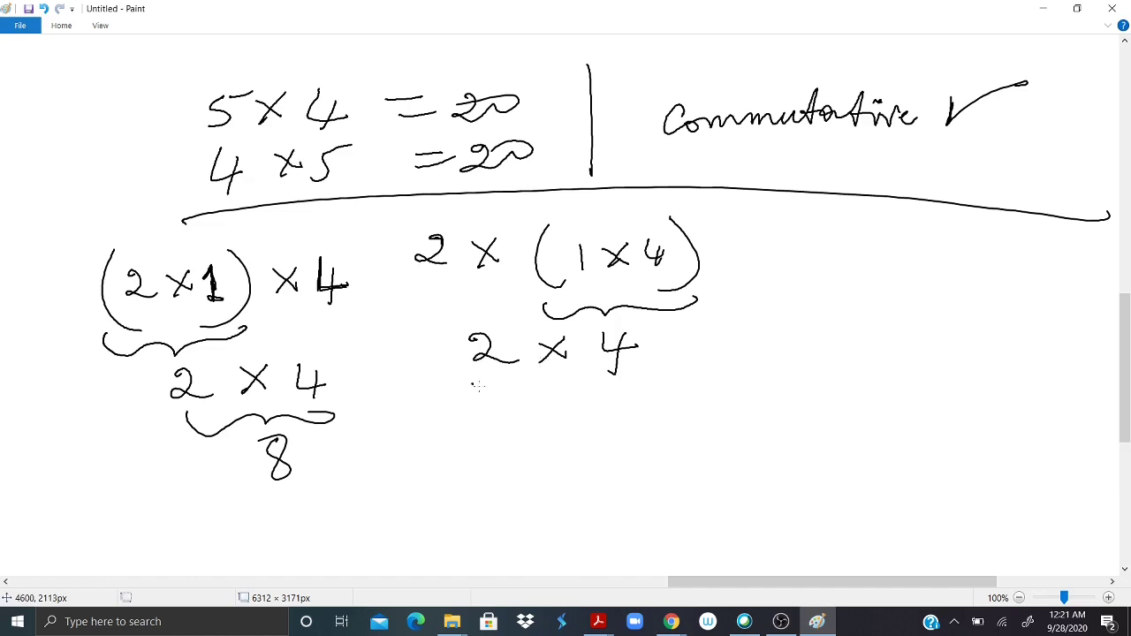
mouse_move(477, 386)
mouse_down()
mouse_move(565, 404)
mouse_move(647, 389)
mouse_up()
mouse_move(557, 431)
mouse_down()
mouse_move(538, 470)
mouse_move(555, 433)
mouse_up()
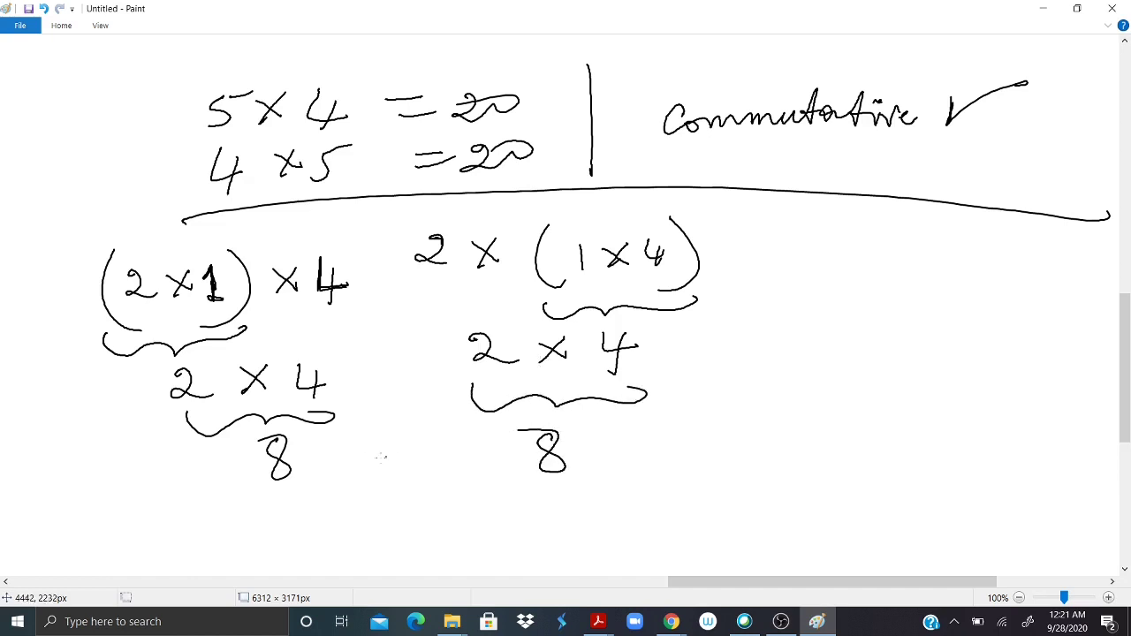
mouse_move(365, 464)
mouse_down()
mouse_move(414, 462)
mouse_move(425, 486)
mouse_up()
- Draw a divider beside the examples and label them Associative ✓
drag(721, 249, 706, 468)
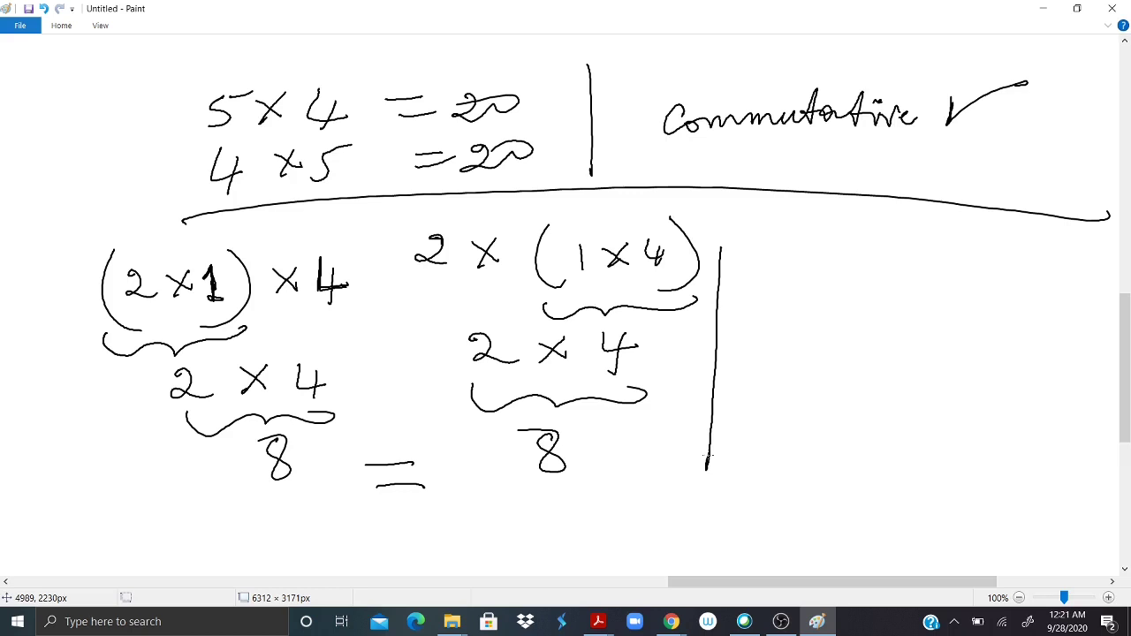
mouse_move(758, 308)
mouse_down()
mouse_move(776, 329)
mouse_move(825, 318)
mouse_up()
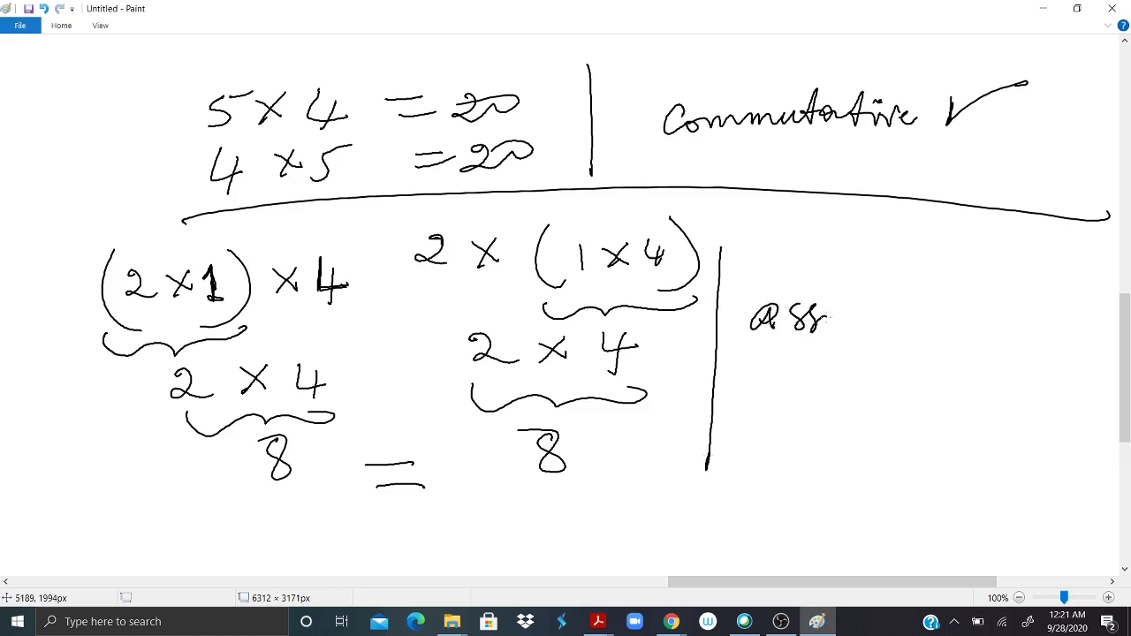
drag(825, 318, 836, 325)
drag(992, 309, 1055, 287)
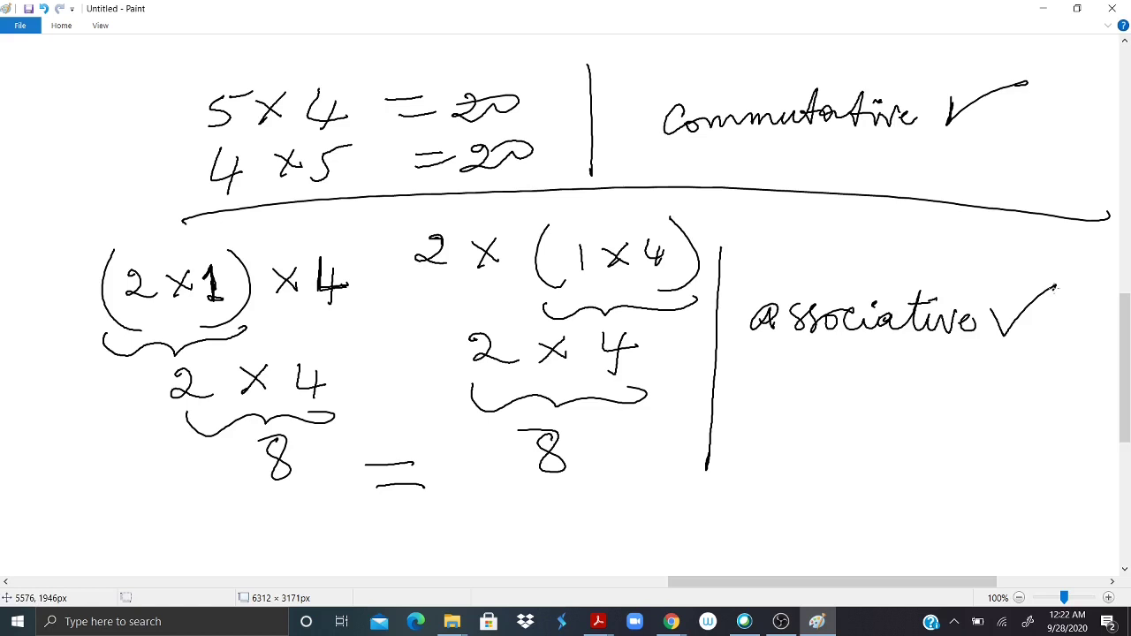
scroll(1055, 287, down, 5)
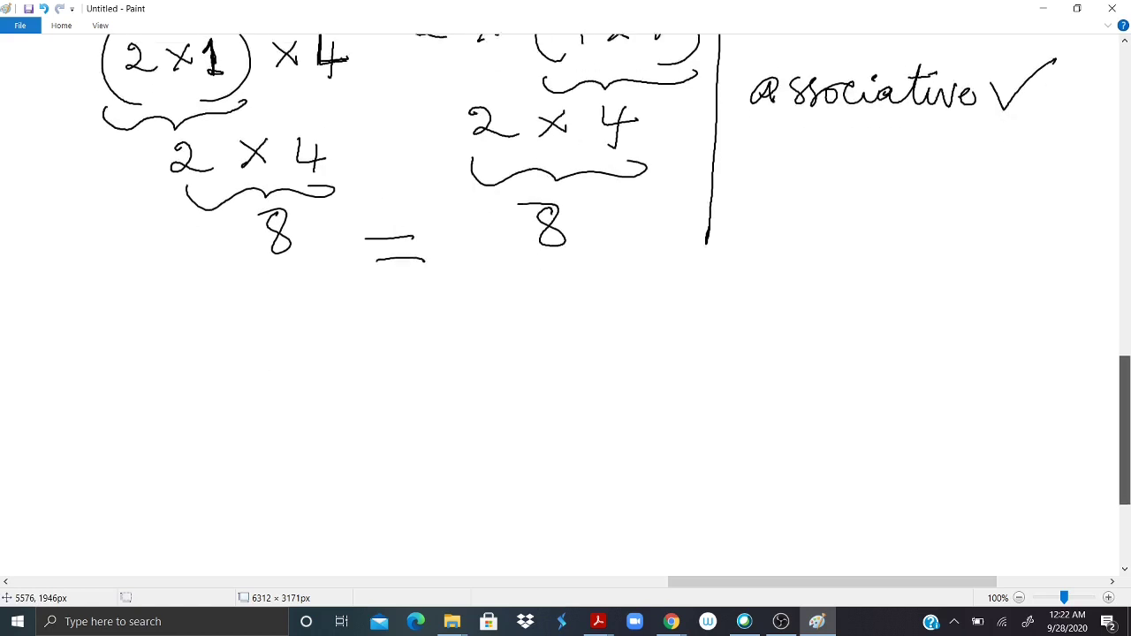